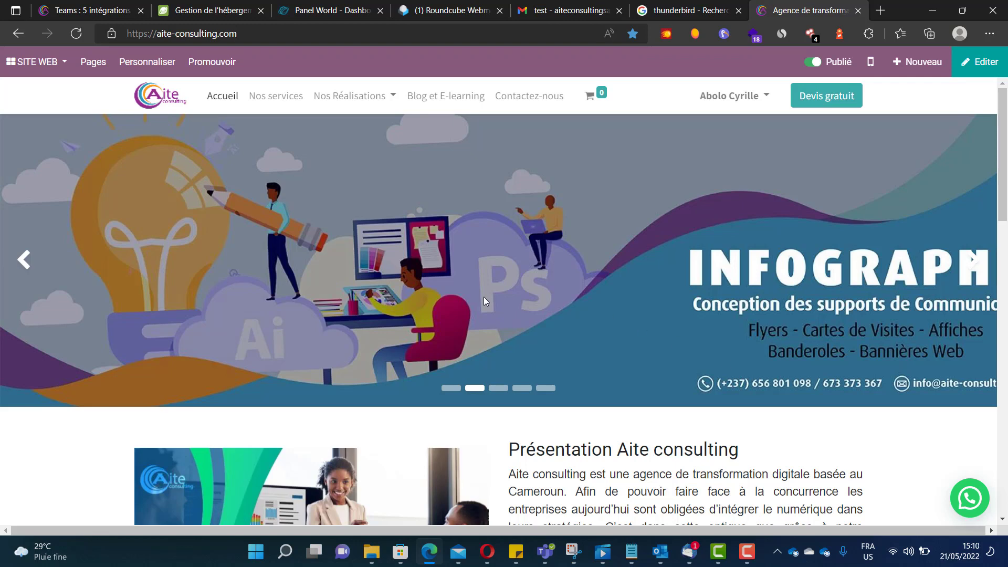
- Switch from the Aite Consulting site to the Google results for 'thunderbird'
left_click(692, 10)
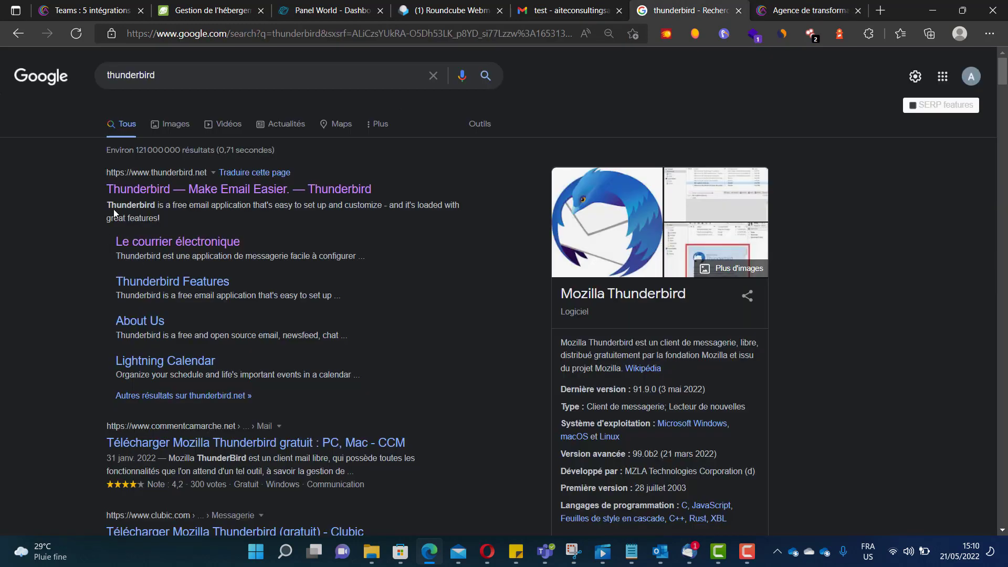
- Open the thunderbird.net result in a new tab and view the French Thunderbird homepage
right_click(233, 188)
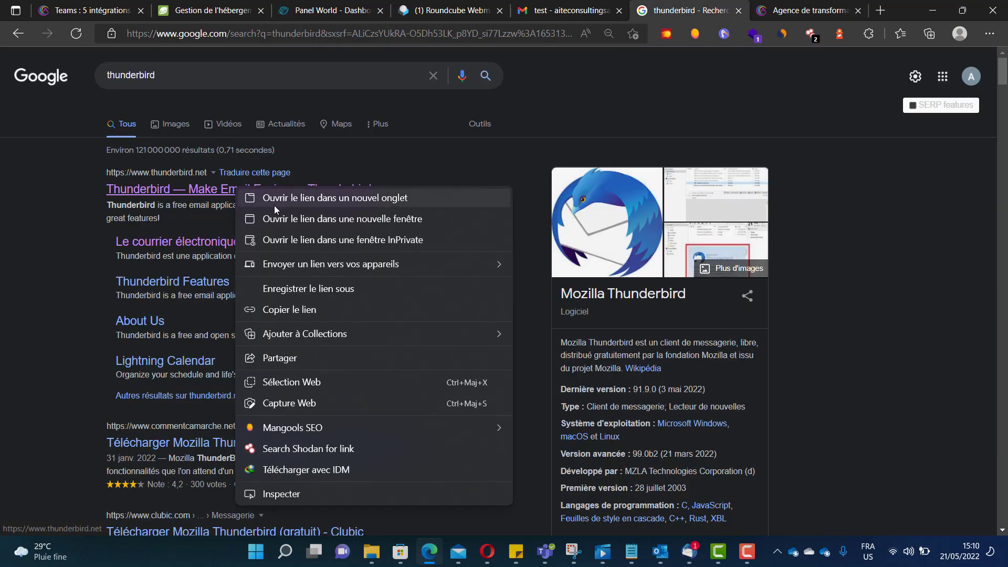
left_click(277, 201)
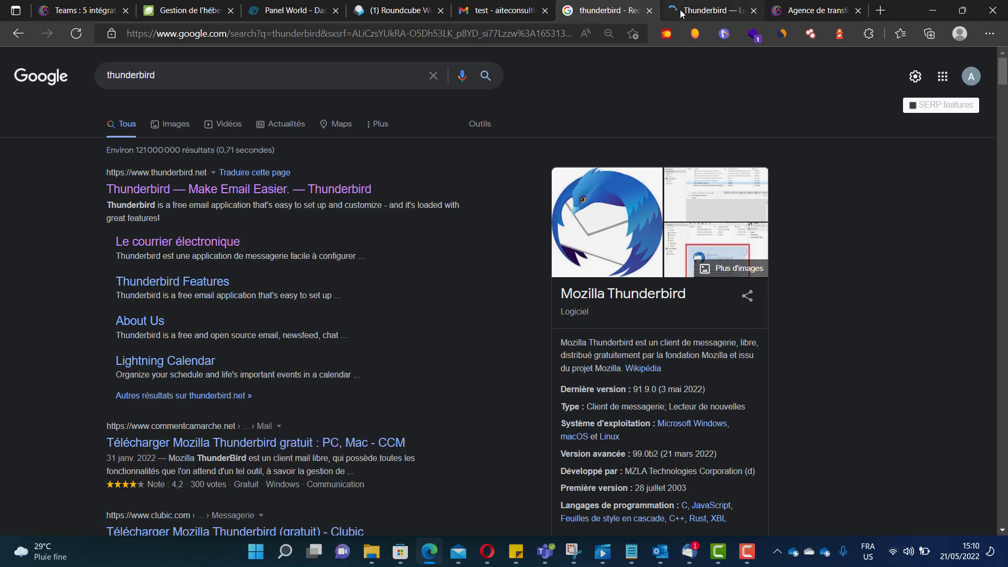
left_click(681, 13)
left_click(619, 9)
left_click(701, 11)
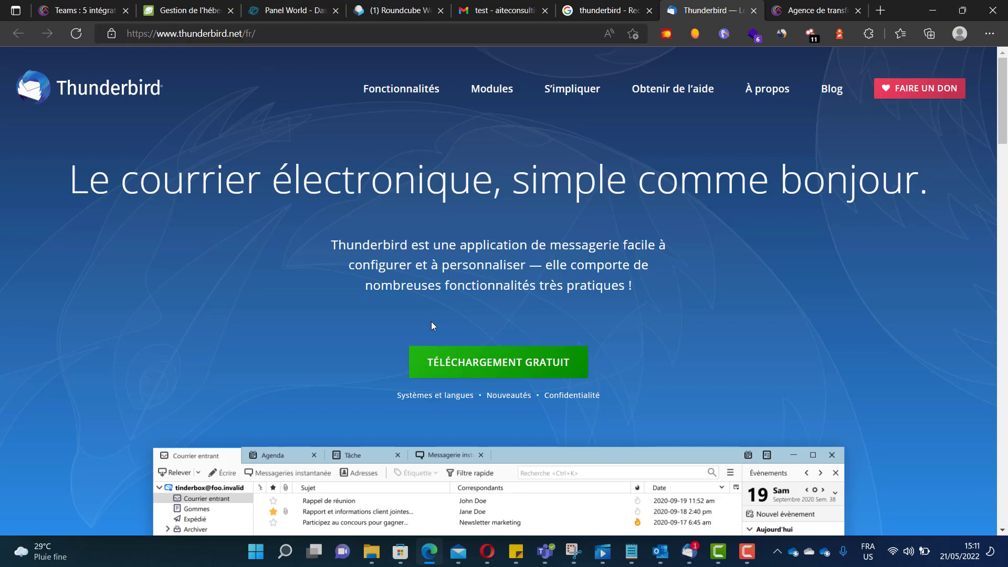
- Start the free Thunderbird download, cancel it, and minimize the Thunderbird app window
left_click(512, 375)
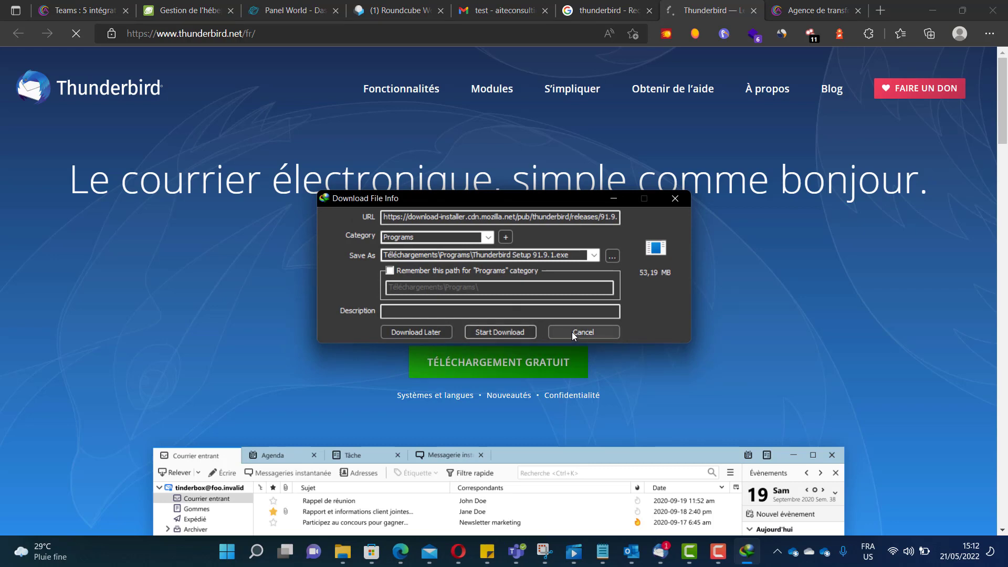
left_click(594, 329)
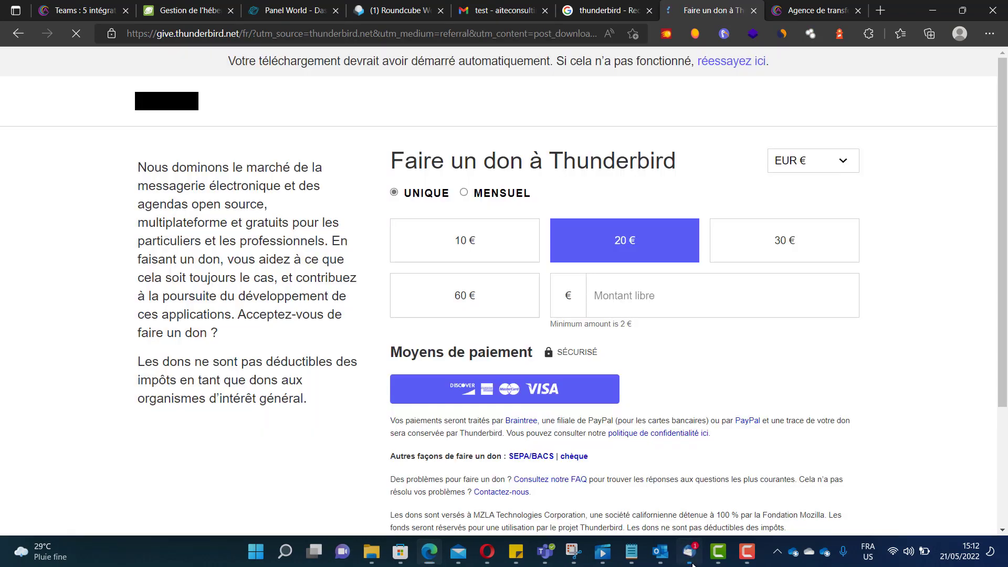
left_click(691, 561)
left_click(691, 561)
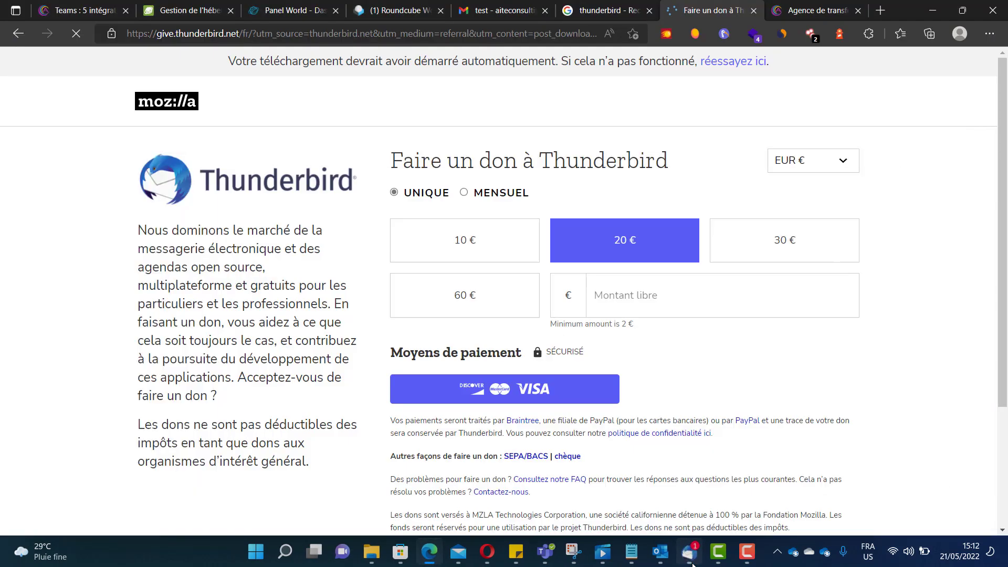
- Show the PlanetHoster hosting overview for aite-cloud.com with its sFTP/SSH details
left_click(554, 11)
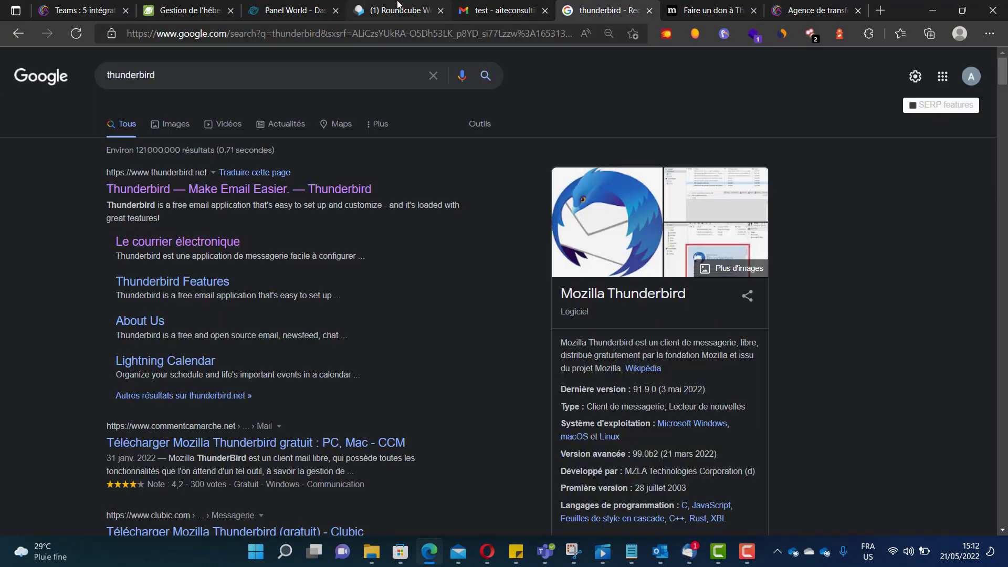
left_click(197, 11)
scroll(404, 161, "down", 5)
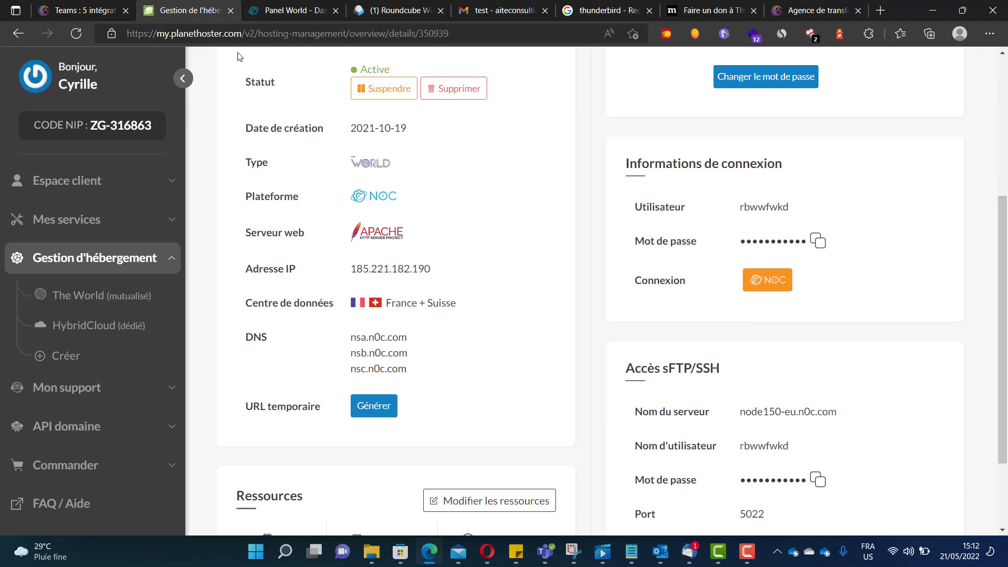
- View the third mail account's SSL/TLS settings (node150-eu.n0c.com, IMAP 993, SMTP 465/587) and bring Notepad forward
left_click(261, 7)
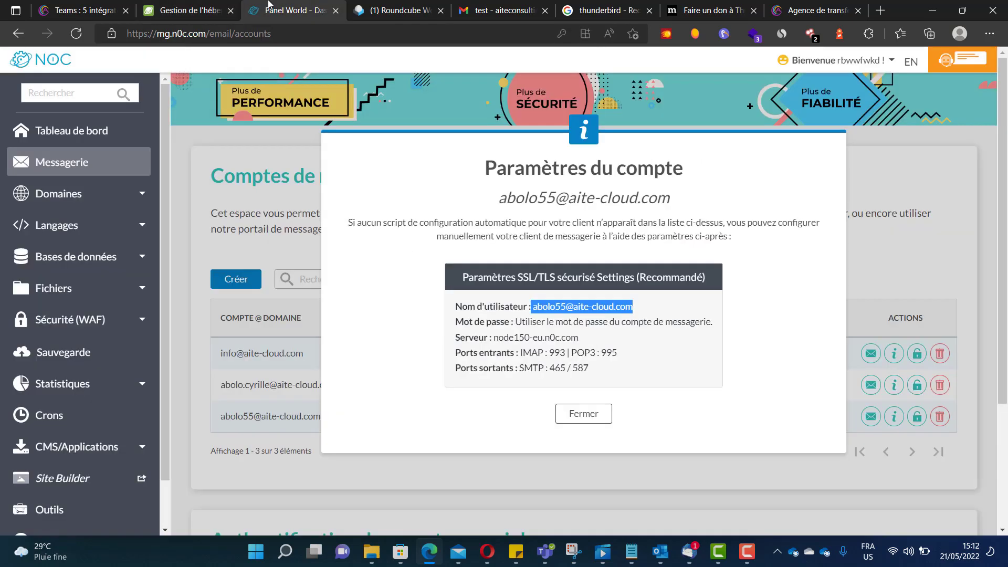
left_click(583, 413)
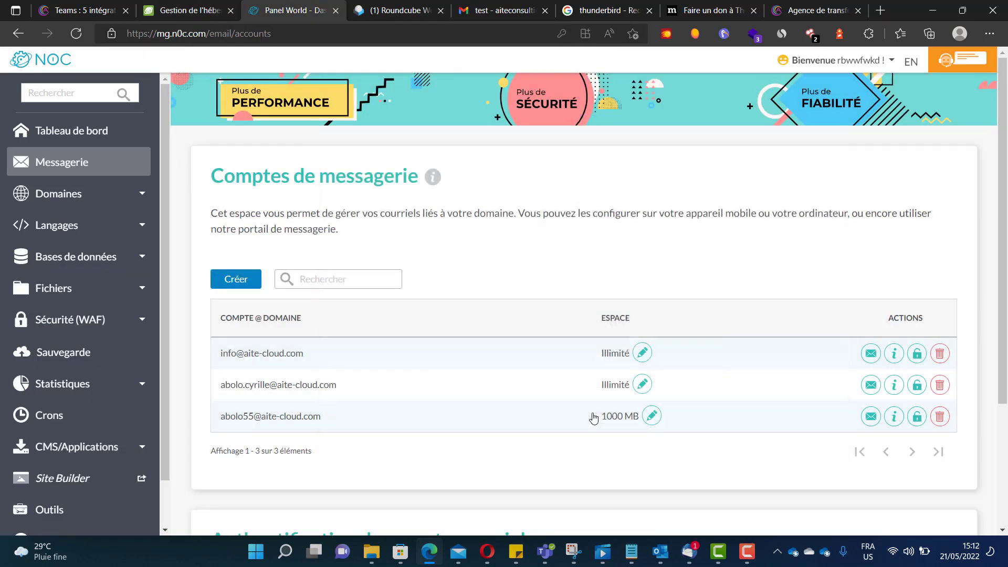
left_click(87, 162)
left_click(893, 418)
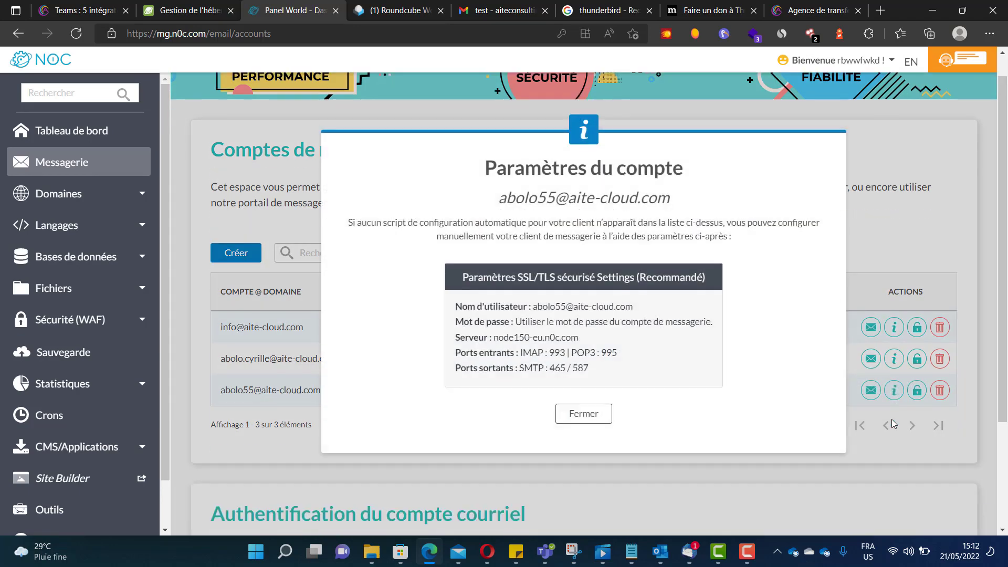
left_click_drag(590, 368, 447, 310)
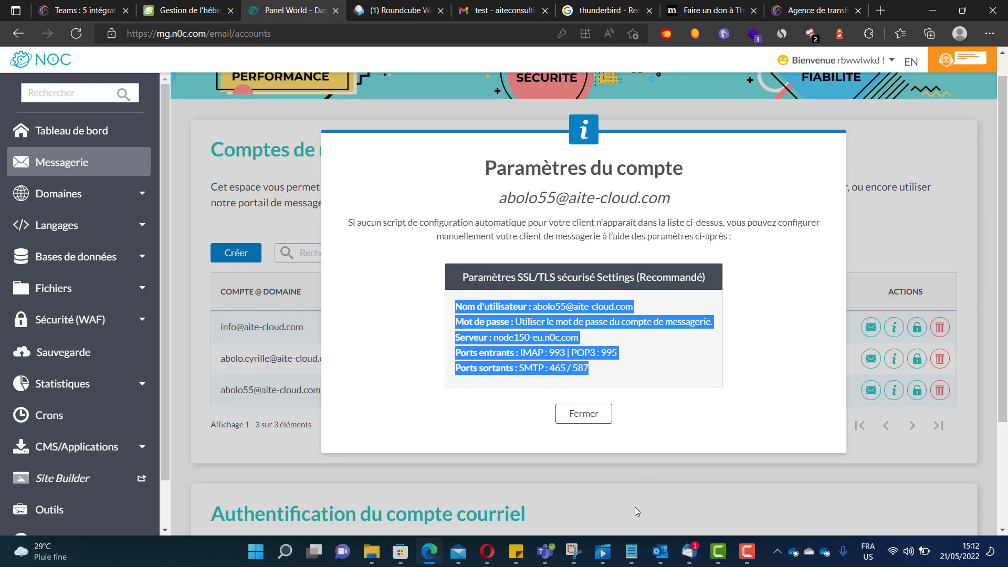
mouse_move(631, 553)
left_click(729, 483)
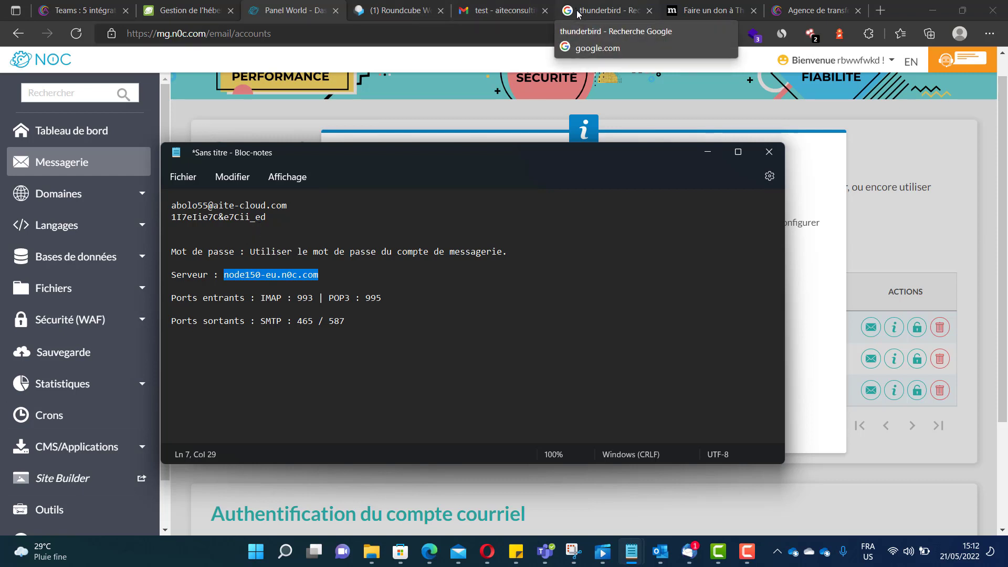
- Close Thunderbird and relaunch it from Windows search
left_click(694, 563)
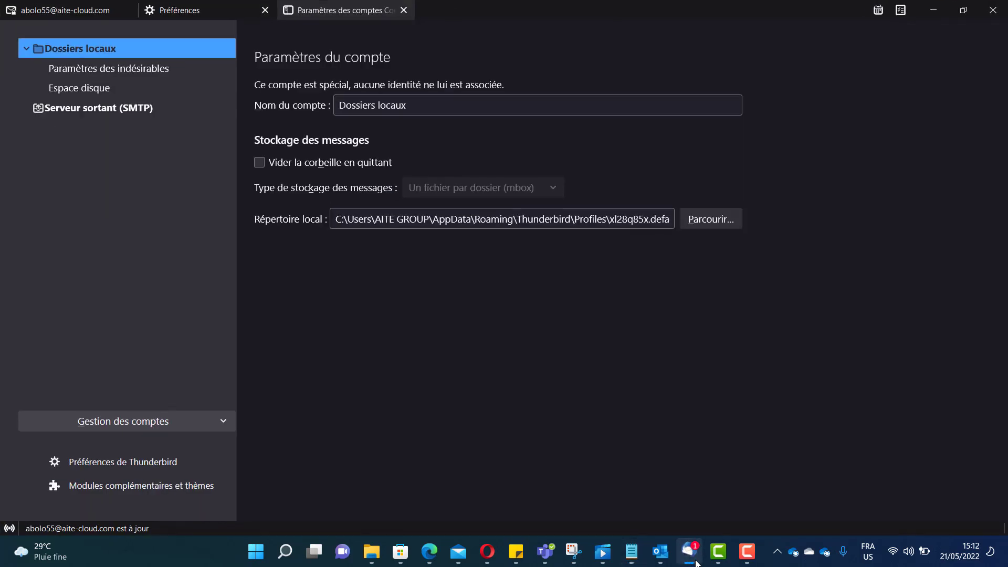
left_click(90, 5)
left_click(181, 10)
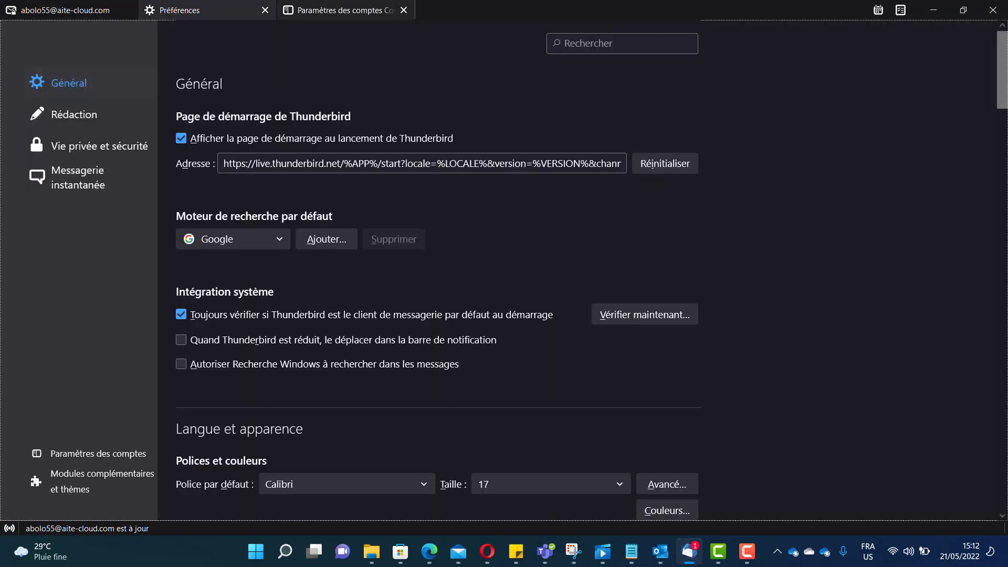
left_click(993, 10)
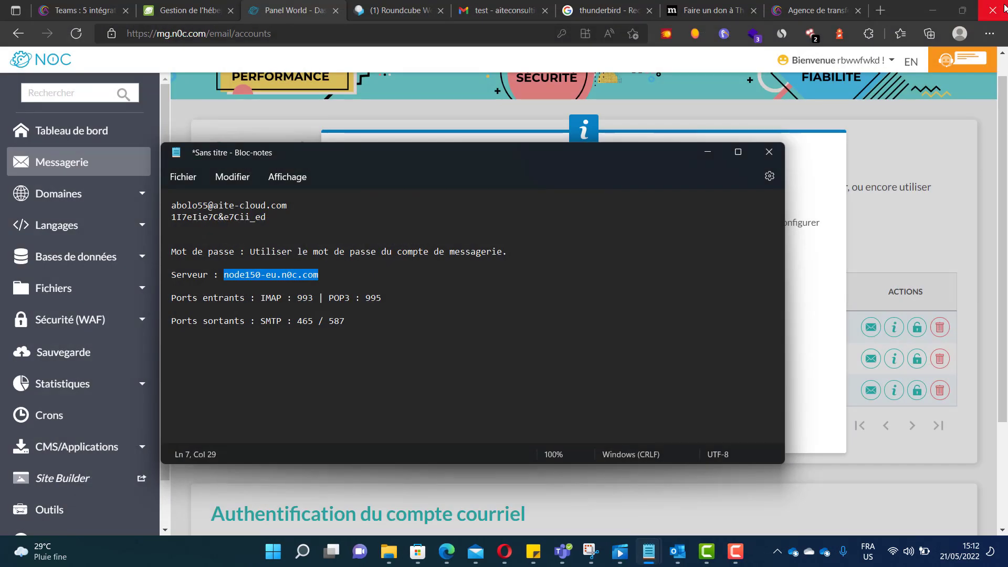
key("super+s")
type("th")
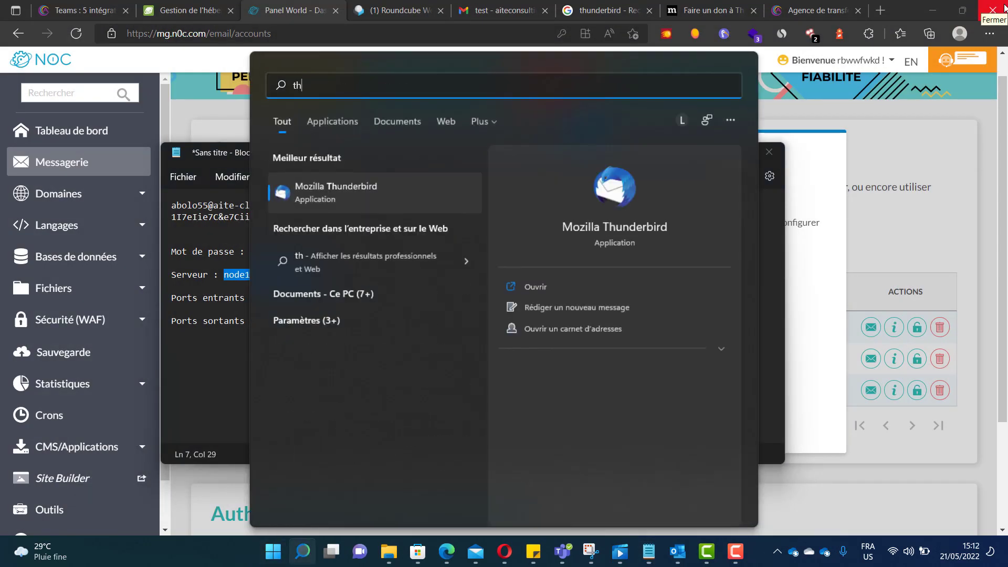
key("Return")
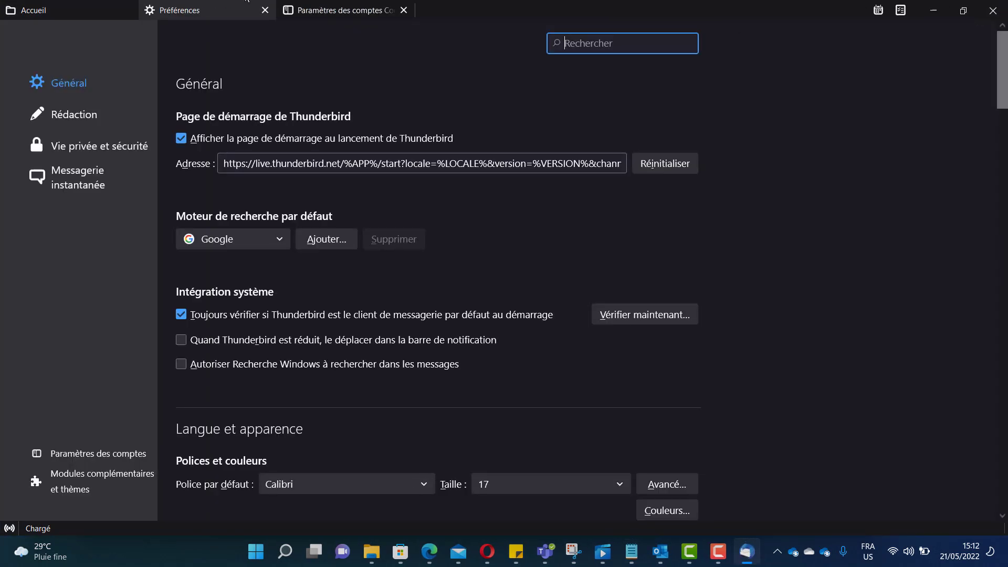
- Open the Dossiers locaux account settings and choose to add an existing mail account
left_click(128, 8)
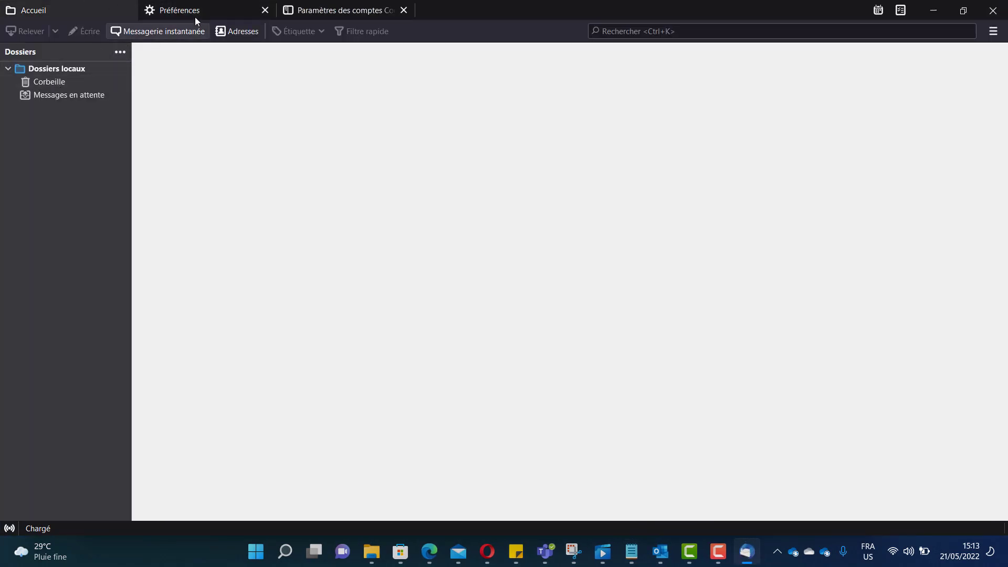
left_click(206, 9)
left_click(265, 10)
left_click(265, 10)
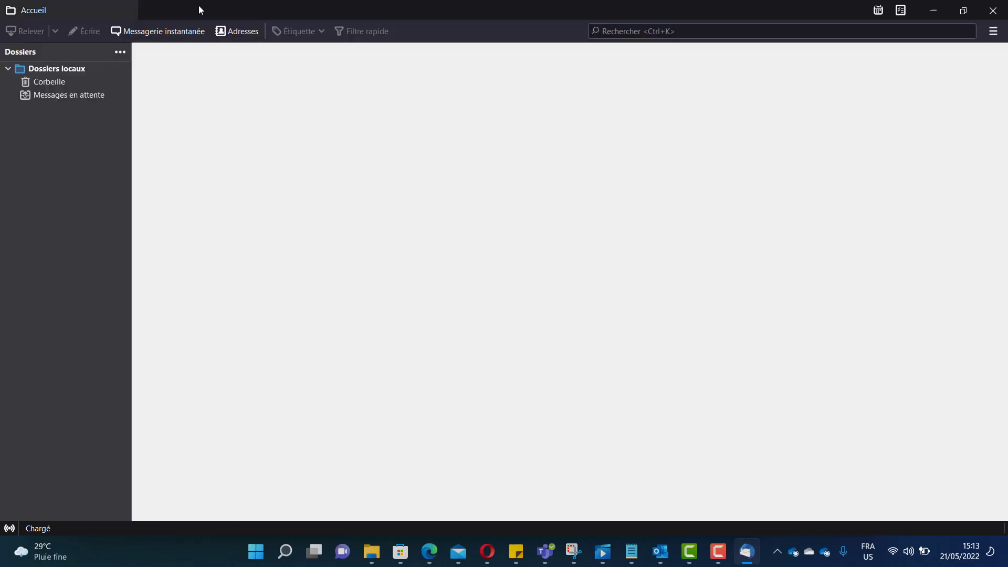
left_click(62, 73)
right_click(62, 73)
left_click(121, 158)
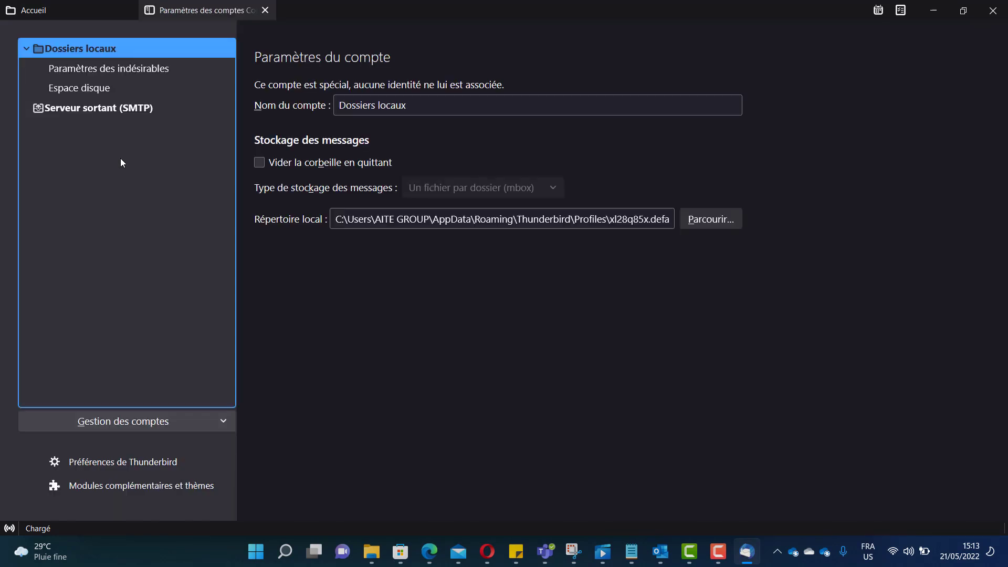
left_click(131, 423)
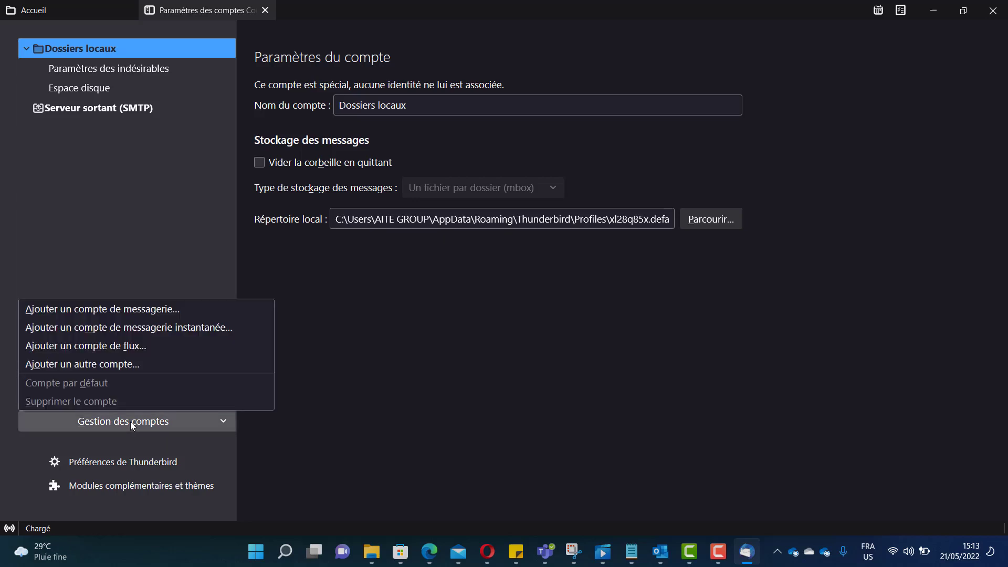
left_click(140, 310)
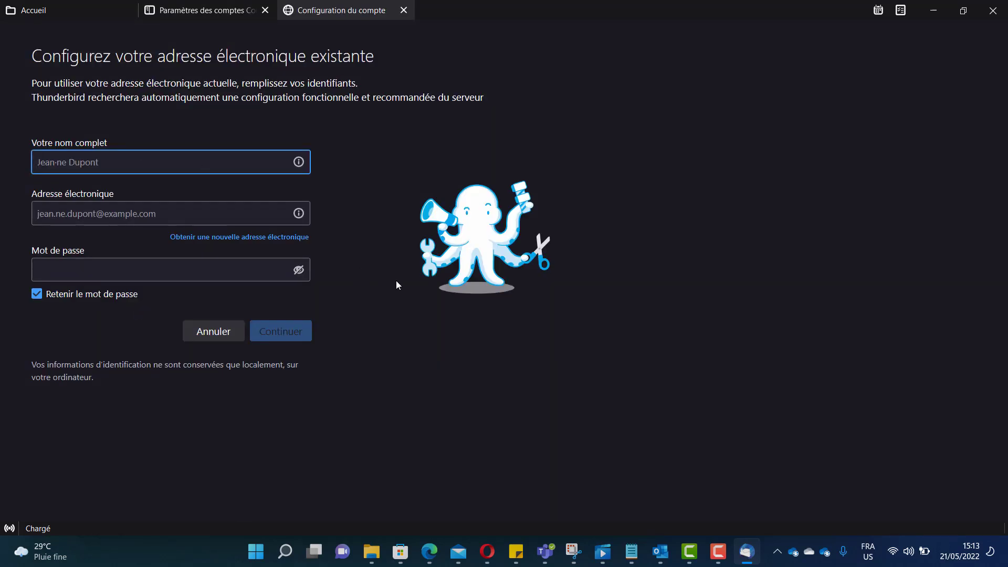
- Copy the mailbox e-mail address from the Notepad notes
mouse_move(636, 561)
left_click(670, 519)
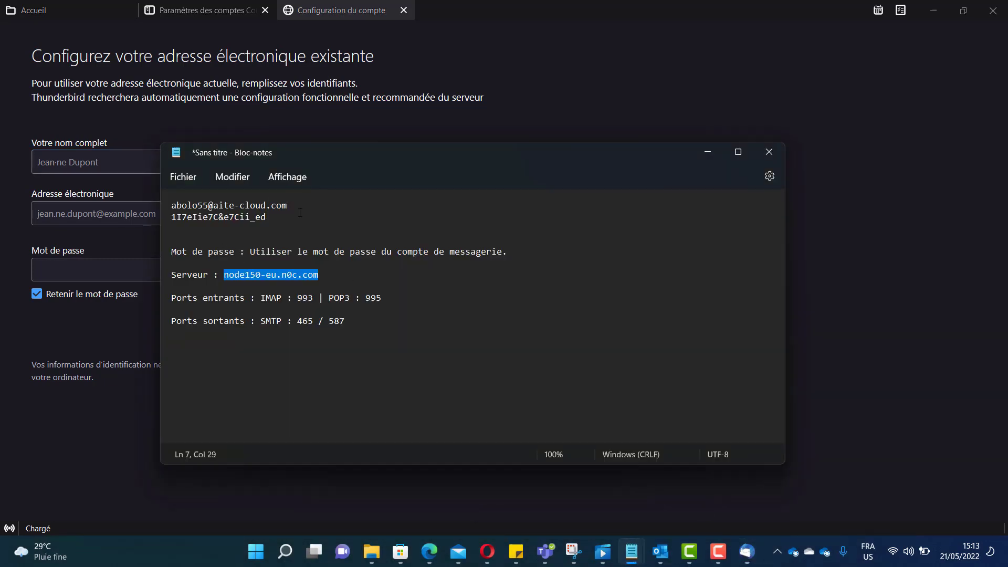
left_click_drag(300, 213, 198, 204)
left_click(246, 204)
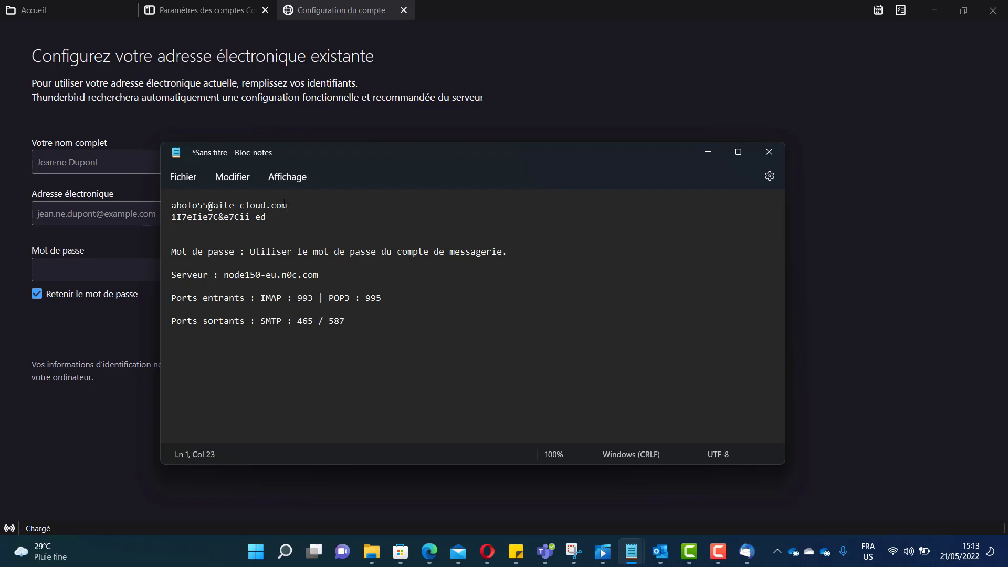
left_click_drag(289, 204, 172, 205)
left_click(302, 209)
left_click_drag(302, 209, 172, 205)
key("ctrl+c")
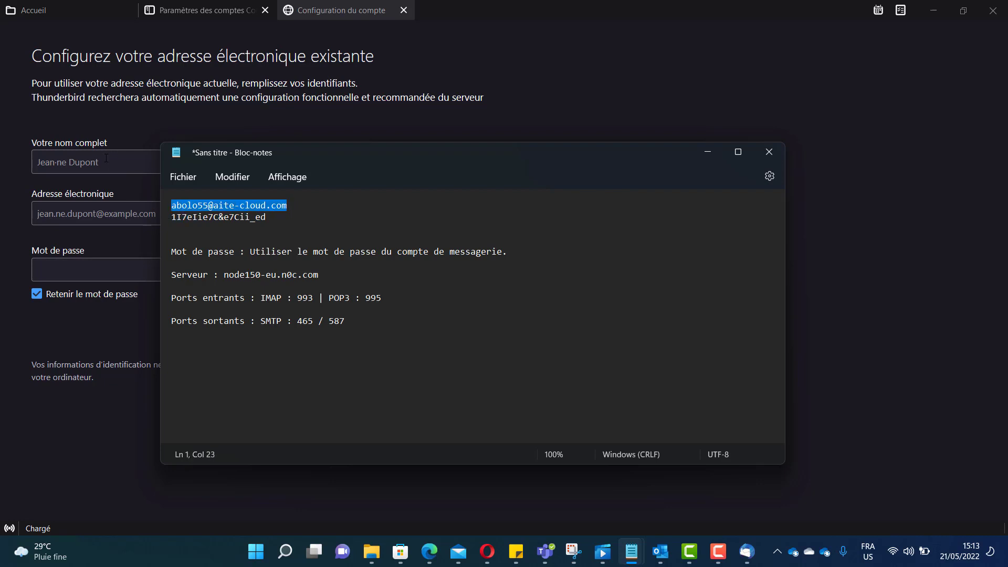
- Fill the full-name field with the address's username and the e-mail field with the full address
left_click(106, 158)
key("ctrl+v")
type("==")
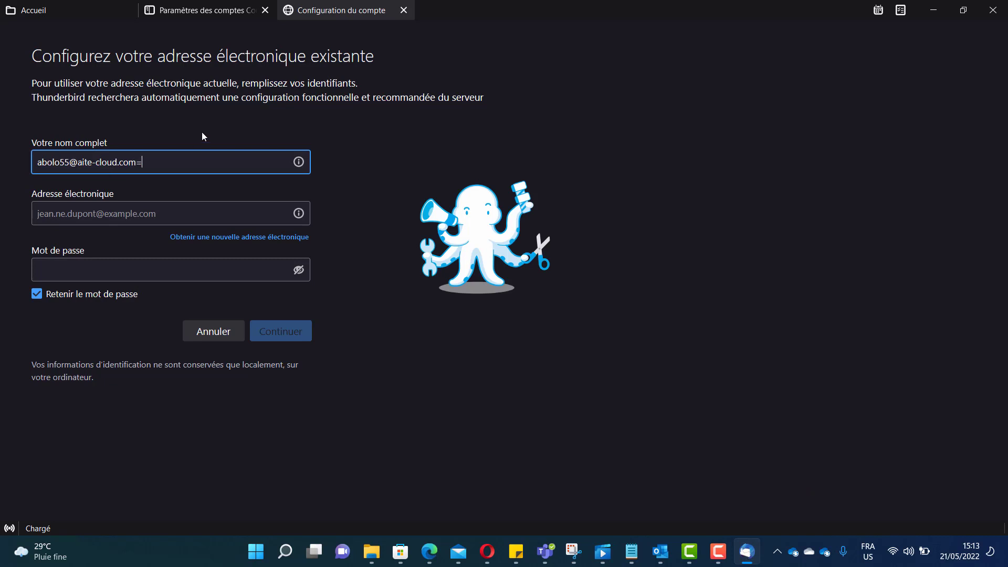
key("BackSpace")
key("BackSpace")
key("BackSpace")
key("BackSpace")
key("BackSpace")
key("BackSpace")
key("BackSpace")
key("BackSpace")
key("BackSpace")
key("BackSpace")
key("BackSpace")
key("BackSpace")
key("BackSpace")
key("BackSpace")
key("BackSpace")
key("BackSpace")
key("BackSpace")
key("Tab")
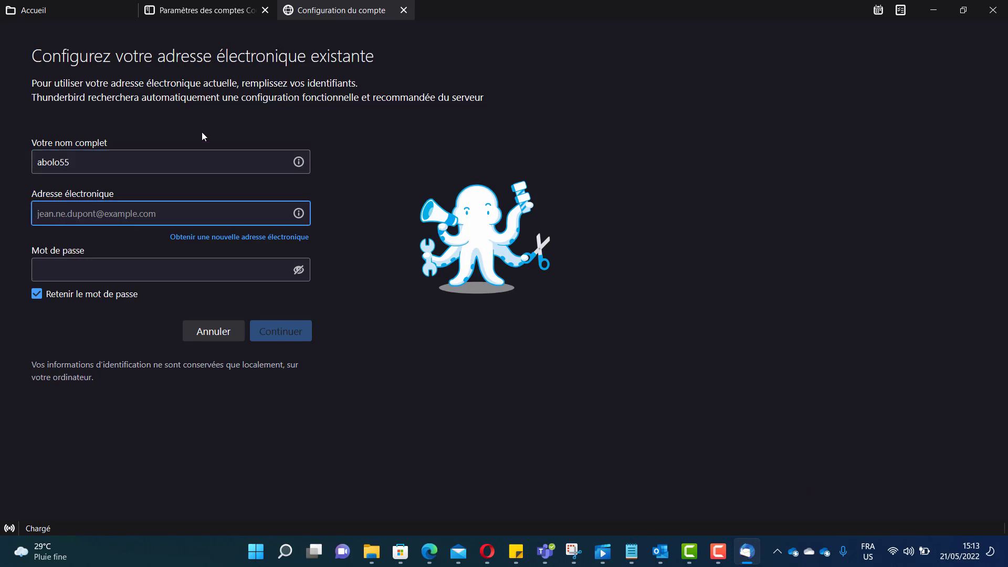
key("ctrl+v")
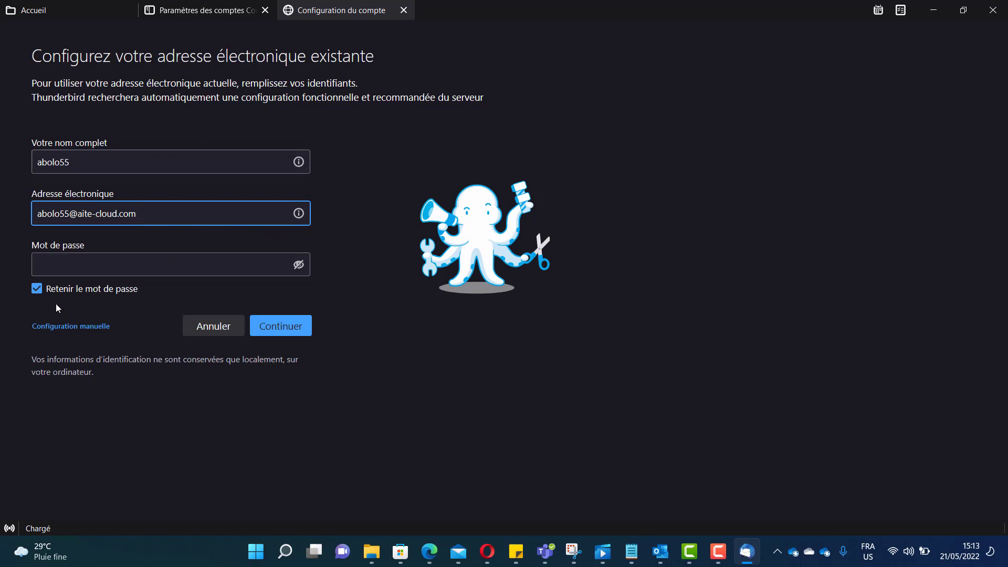
- Copy the account password from Notepad into the 'Mot de passe' field
left_click(73, 326)
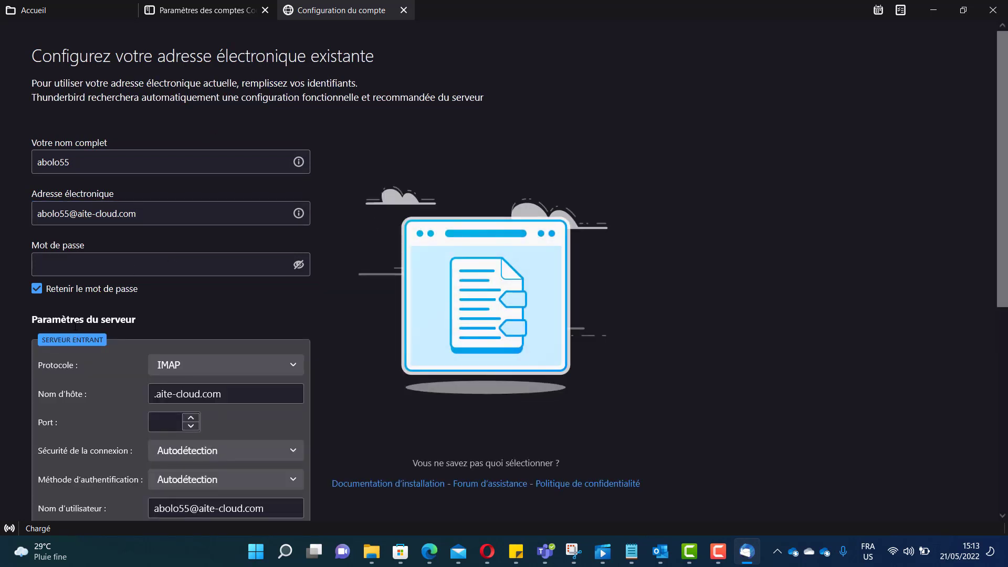
mouse_move(632, 551)
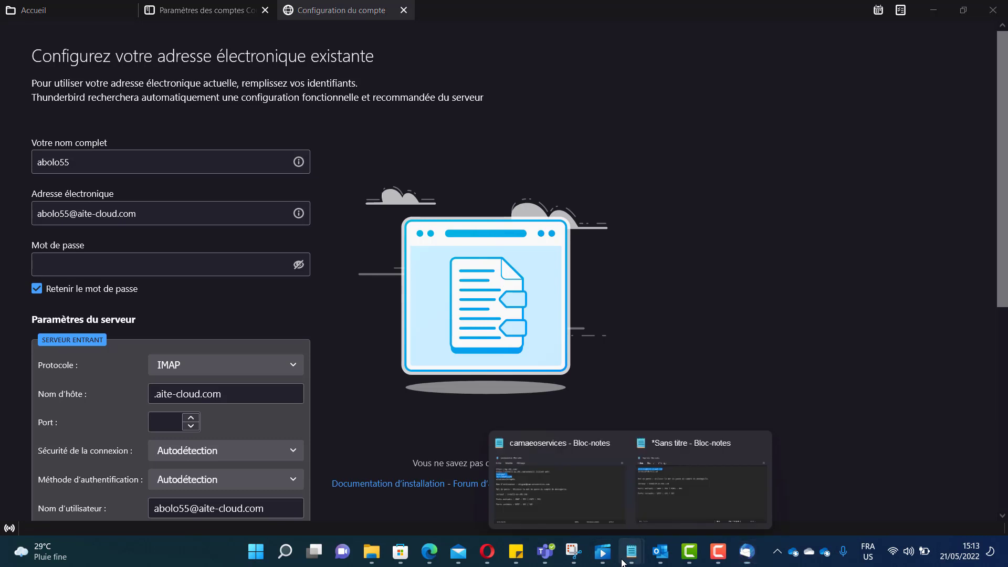
left_click(708, 480)
left_click_drag(268, 166, 494, 108)
left_click_drag(509, 160, 391, 158)
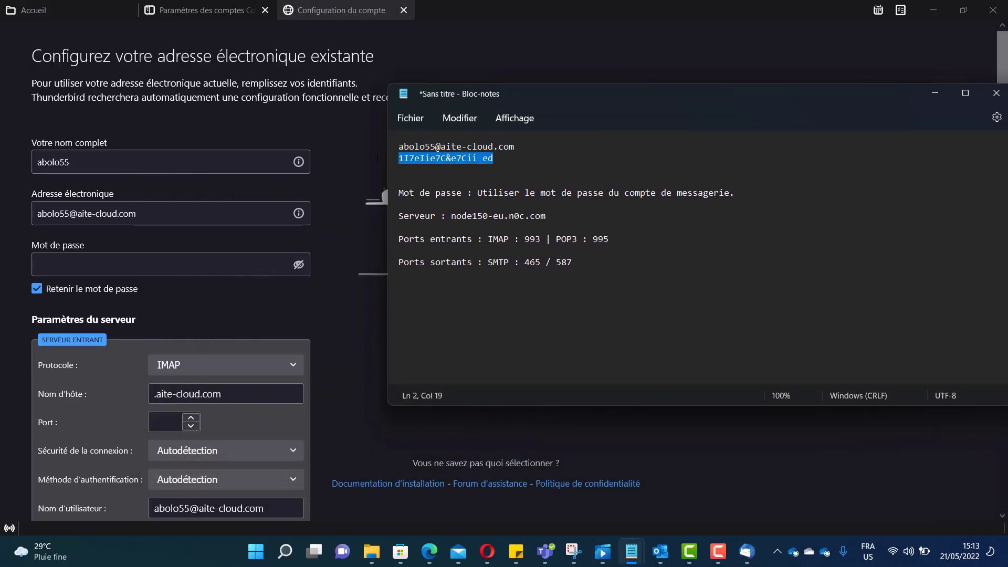
right_click(420, 156)
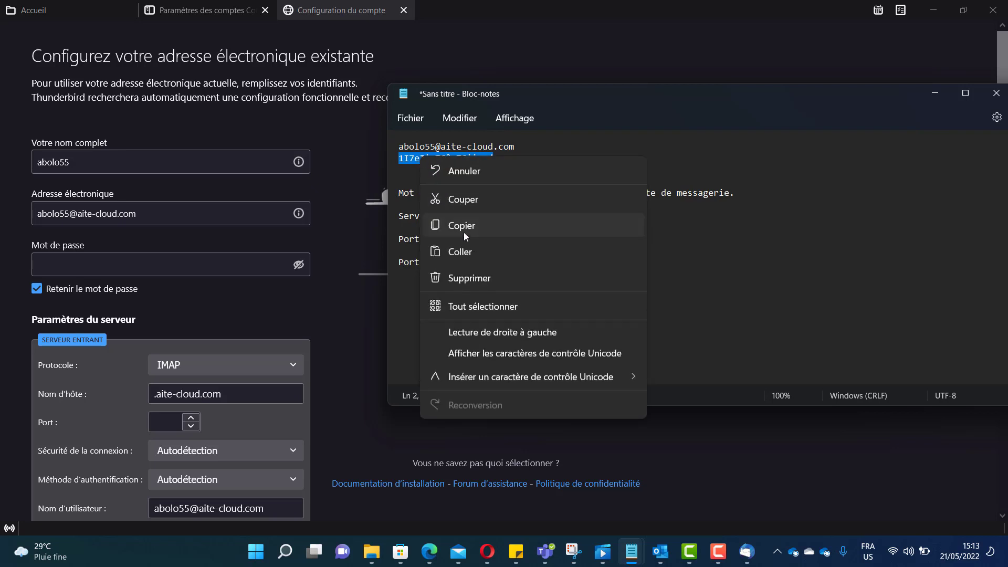
left_click(464, 230)
left_click(134, 269)
key("ctrl+v")
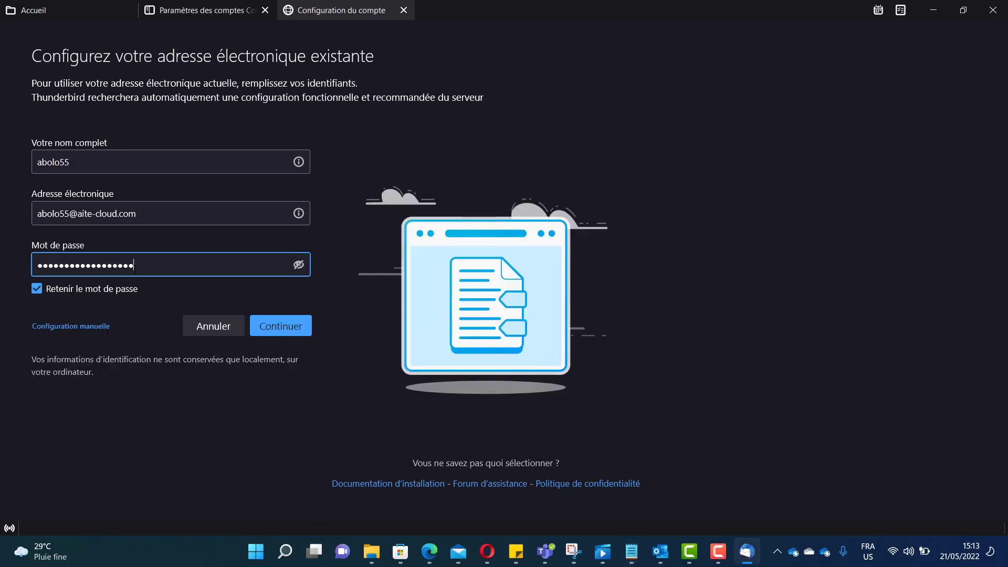
- In manual configuration, set the incoming host to node150-eu.n0c.com and port 993
left_click(72, 326)
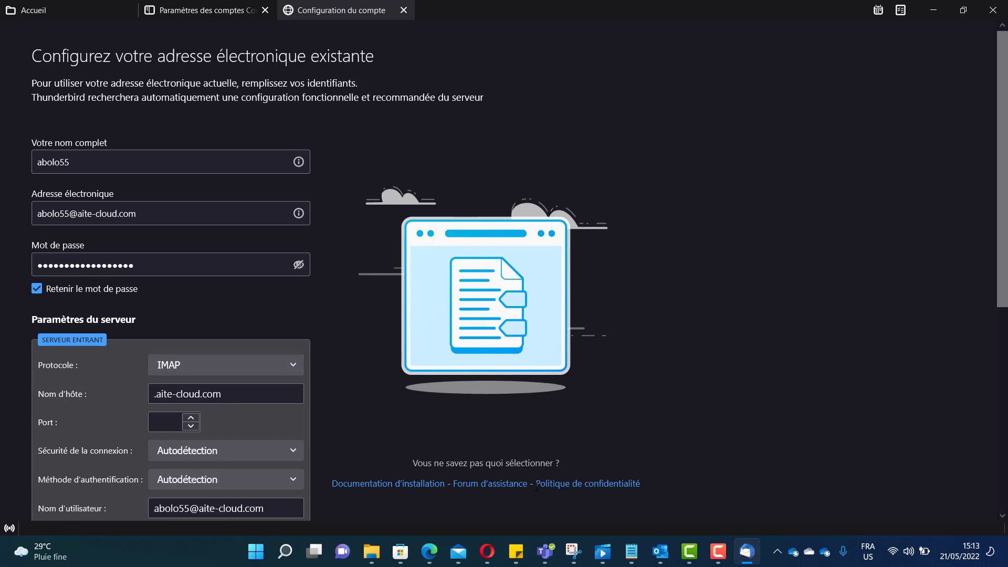
mouse_move(632, 551)
left_click(701, 499)
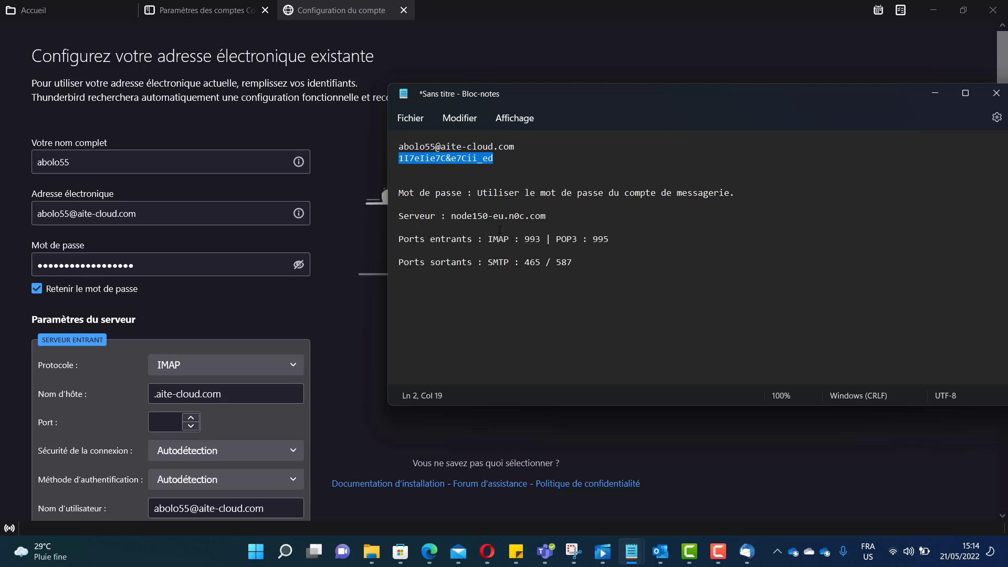
left_click_drag(552, 210, 452, 217)
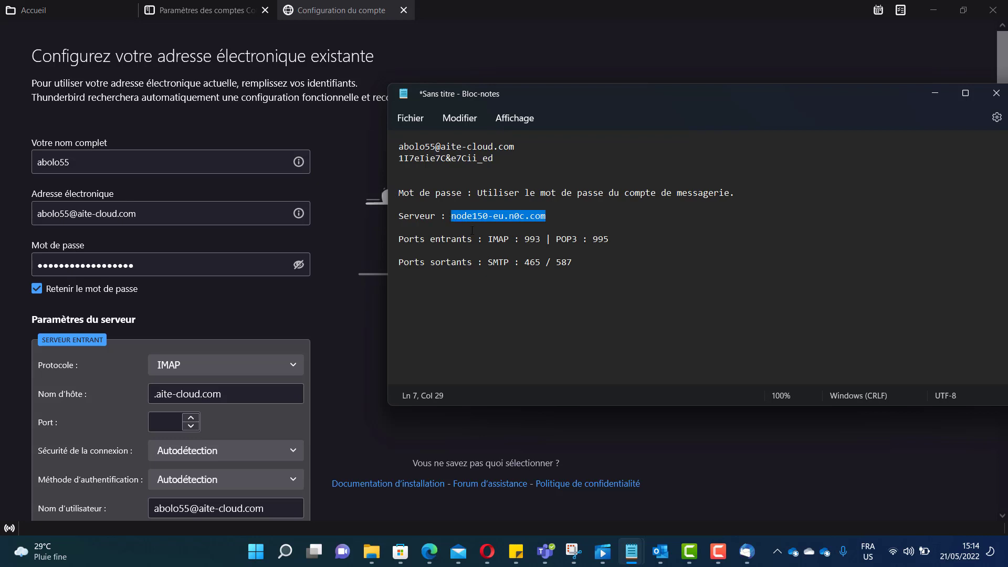
right_click(473, 223)
left_click(507, 416)
left_click(248, 397)
key("ctrl+a")
key("ctrl+v")
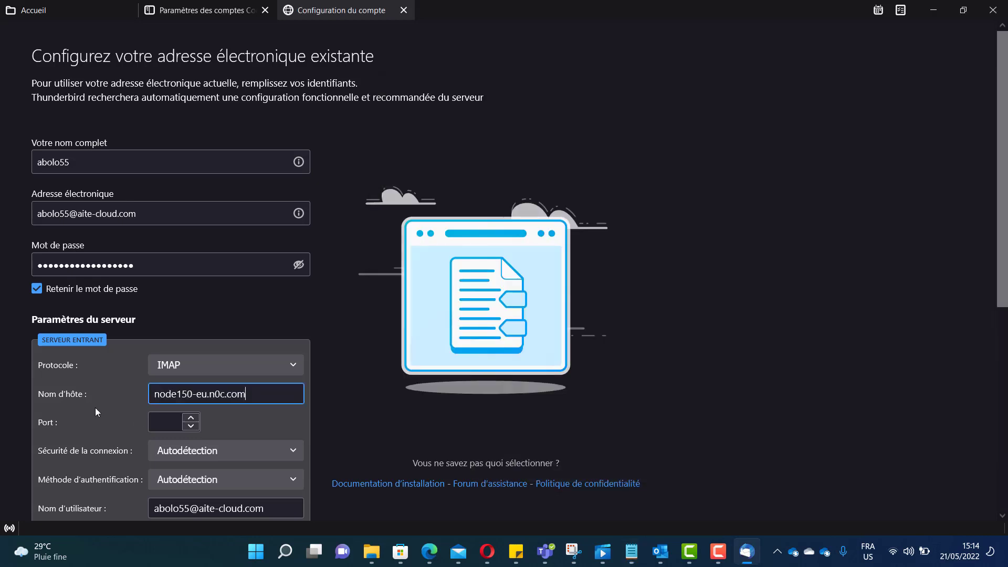
left_click(166, 425)
type("99")
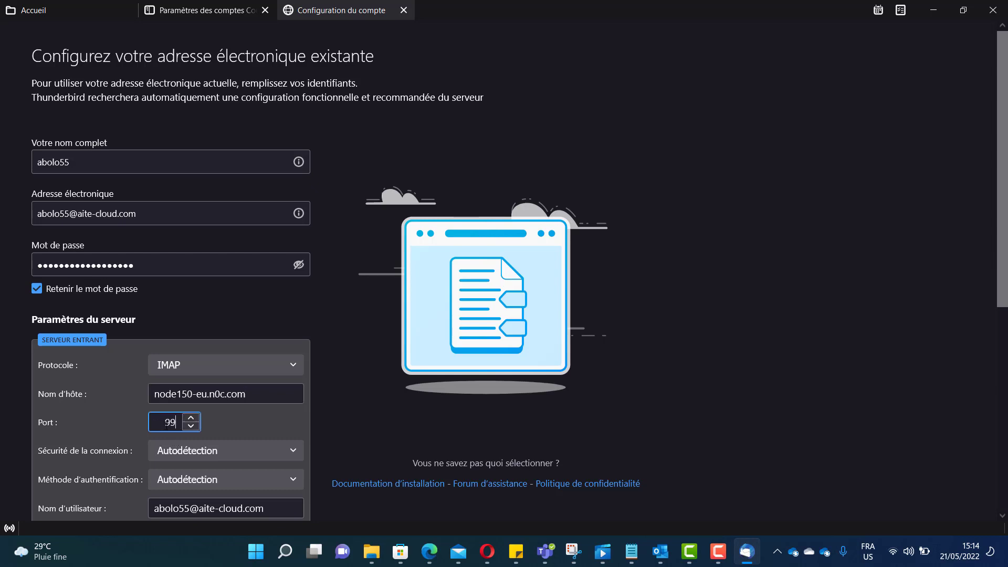
type("3")
left_click(632, 552)
left_click(667, 499)
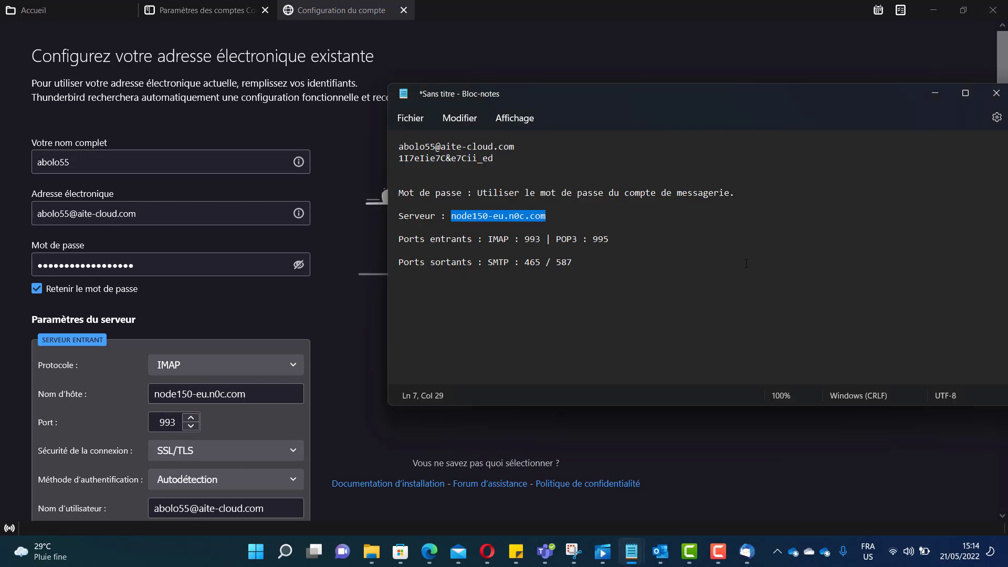
left_click(748, 446)
- Set the incoming authentication method to 'Mot de passe normal'
scroll(144, 215, "down", 5)
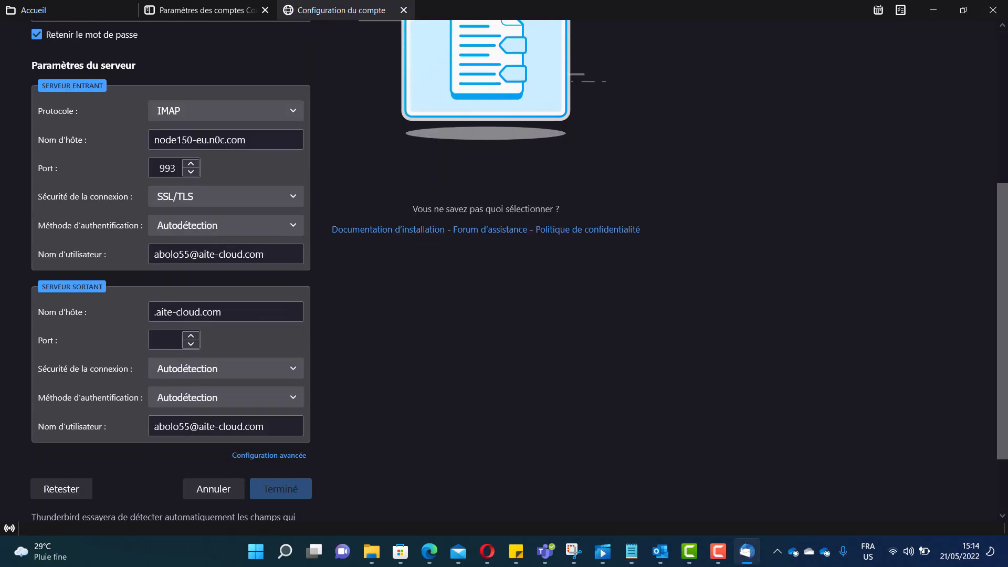
left_click(193, 226)
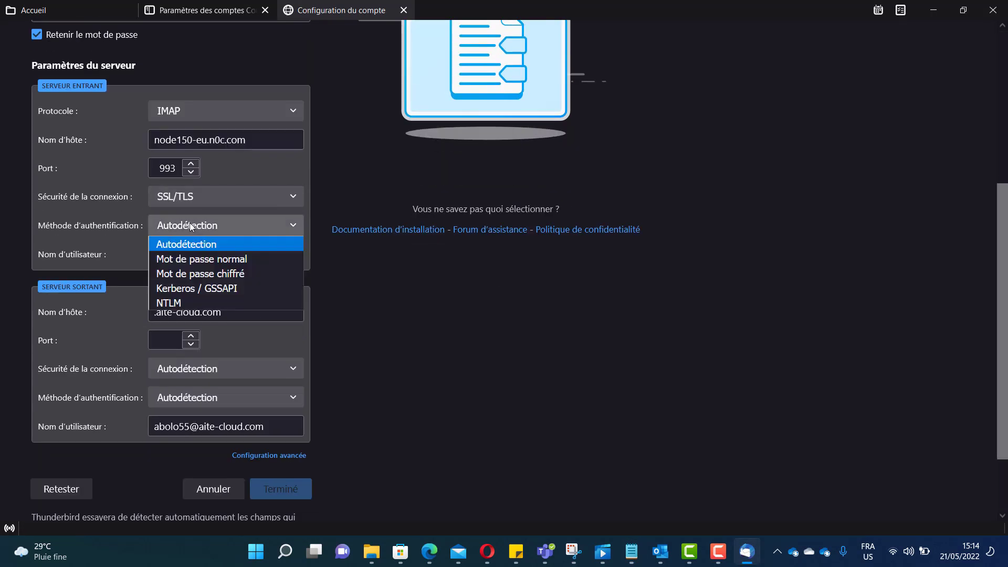
left_click(241, 259)
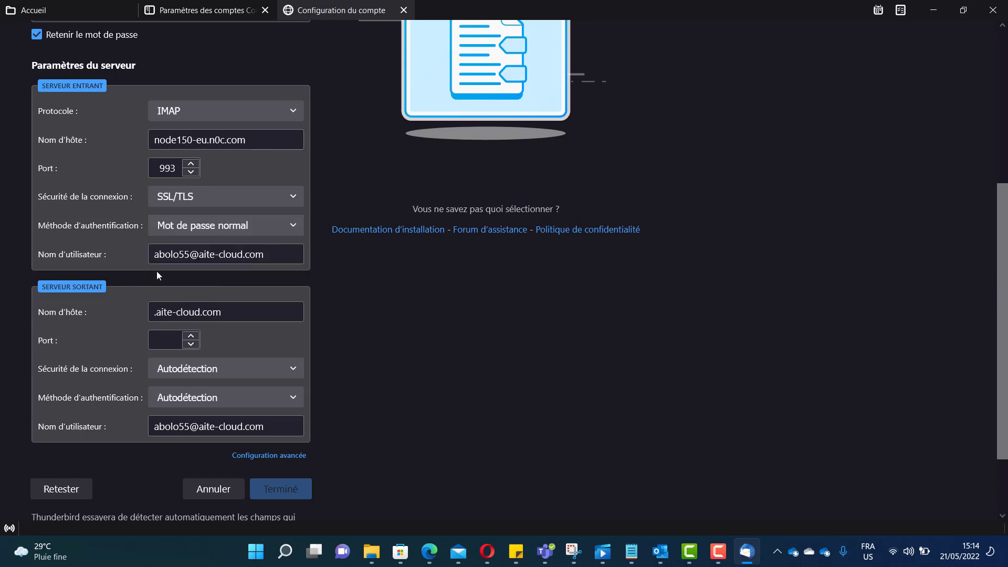
- Set the outgoing server to node150-eu.n0c.com, port 465, SSL/TLS, normal password, and finish
left_click(235, 306)
key("ctrl+a")
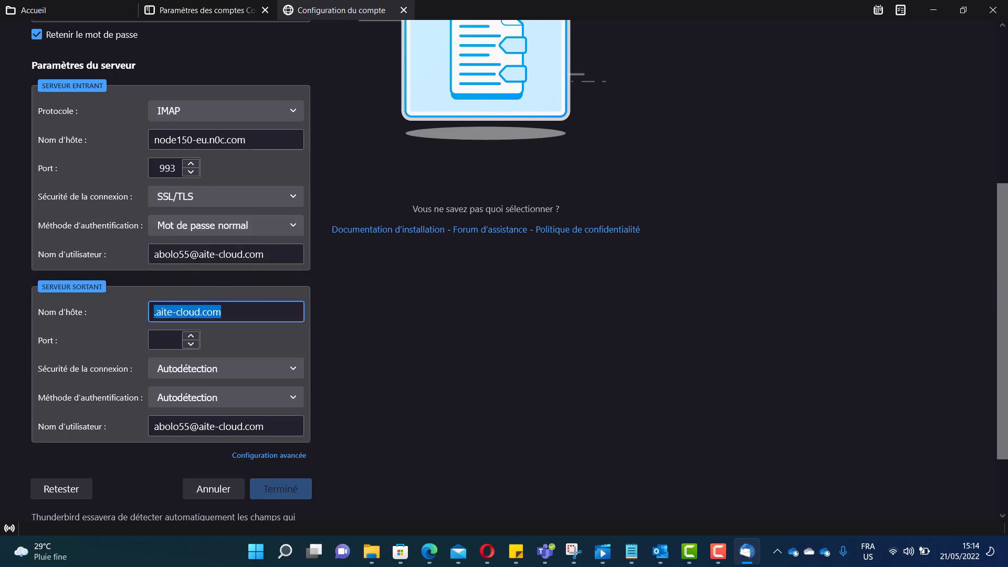
key("ctrl+v")
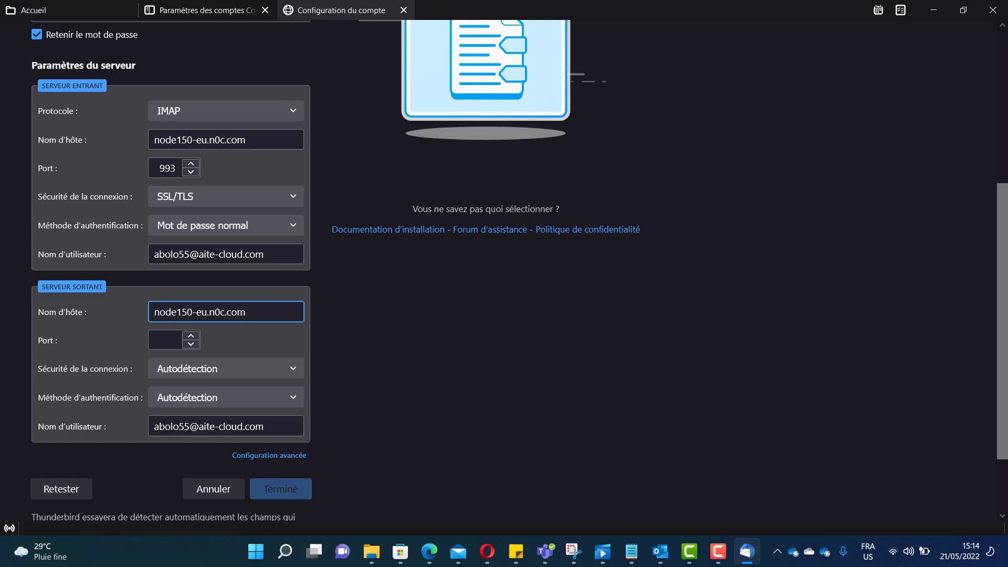
left_click(155, 345)
type("465")
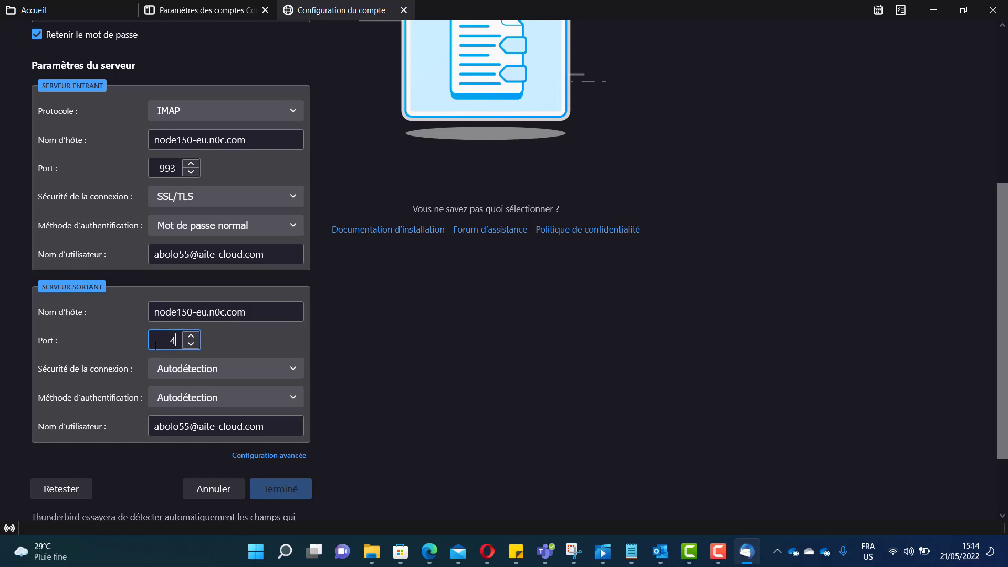
left_click(188, 372)
left_click(204, 427)
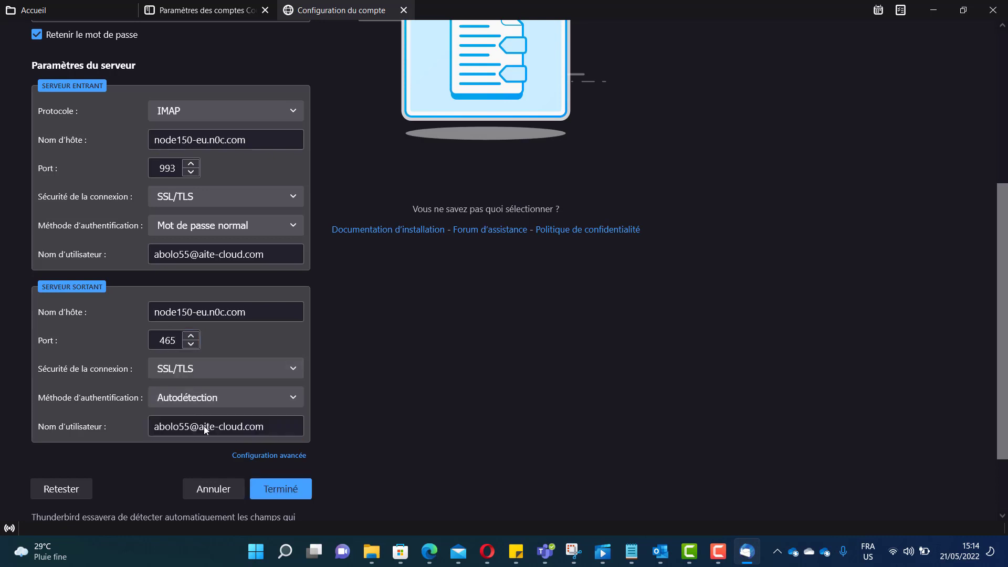
left_click(210, 396)
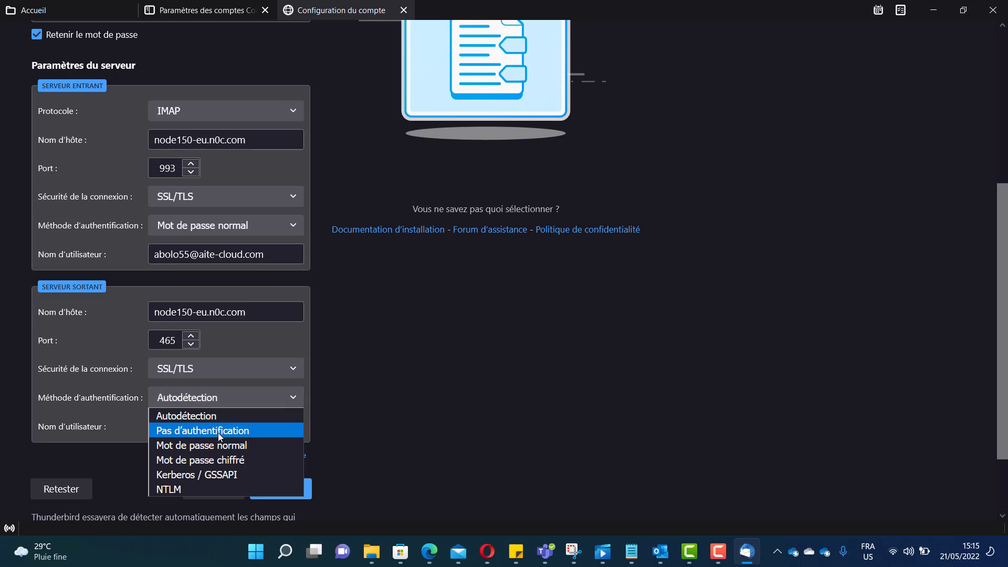
left_click(220, 445)
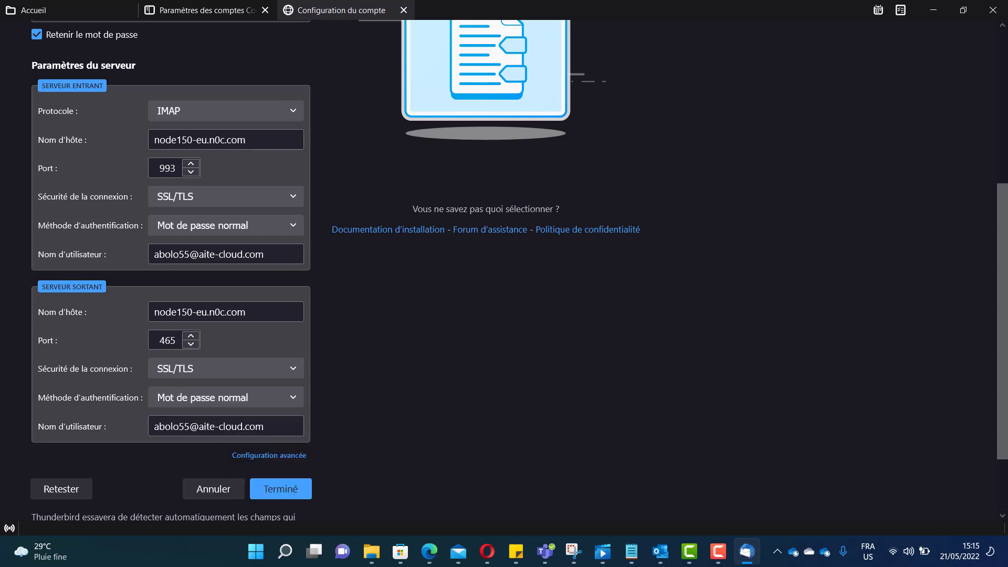
left_click_drag(1005, 352, 1000, 426)
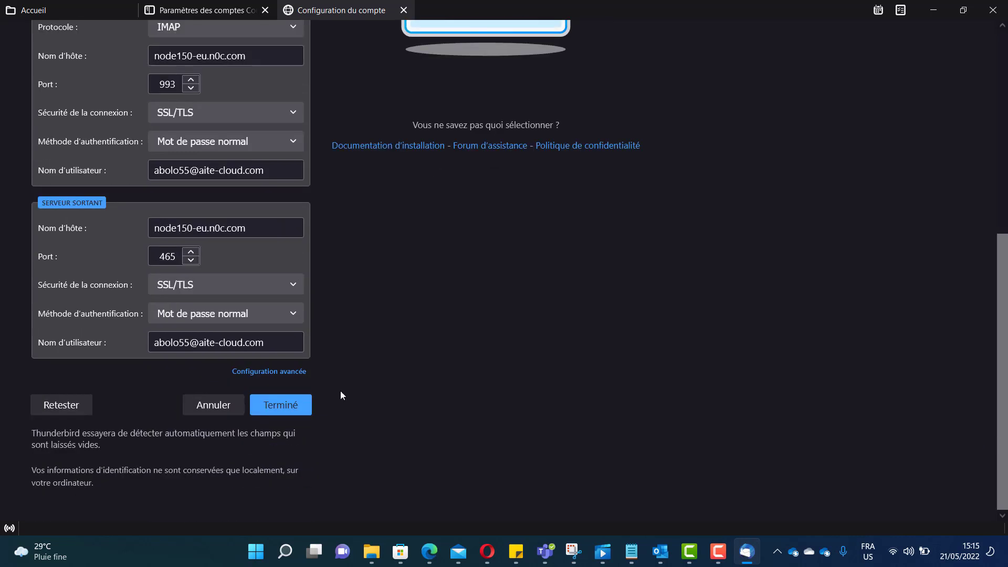
left_click(294, 404)
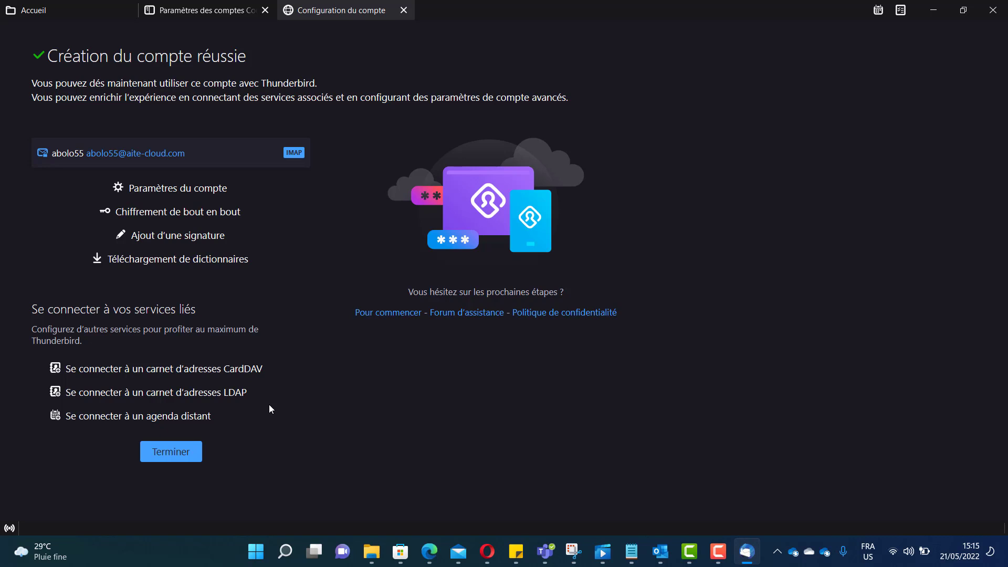
- Close the setup and open the aite-cloud account's Courrier entrant showing the unread 'test' message
left_click(175, 455)
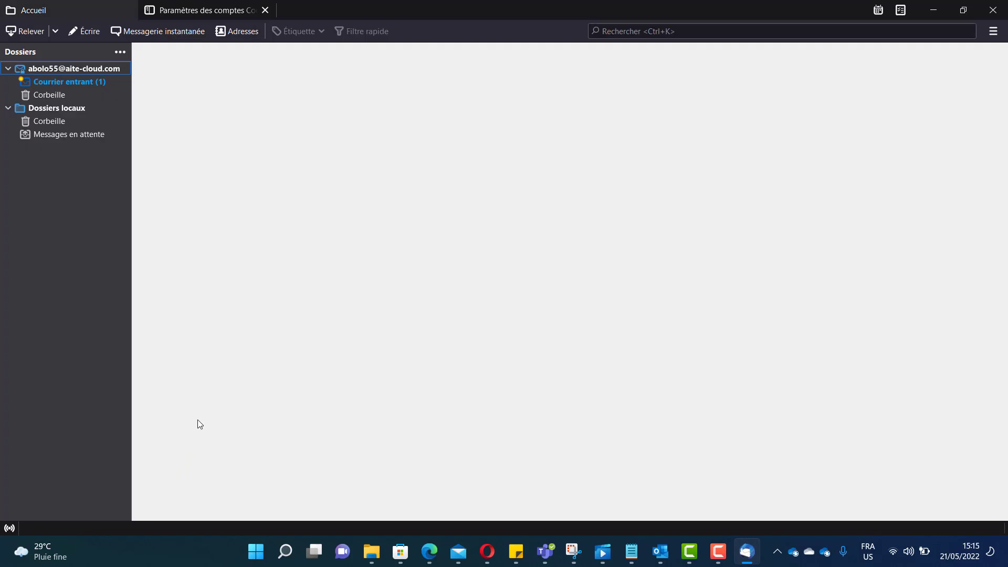
left_click(49, 79)
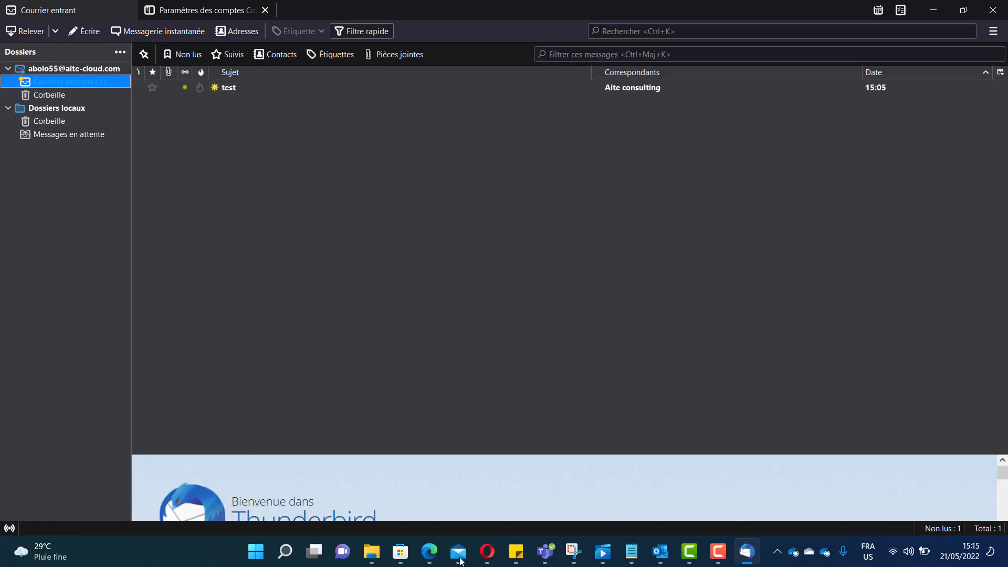
- Start a new Gmail message, undoing the wrongly pasted server name
mouse_move(429, 551)
left_click(420, 488)
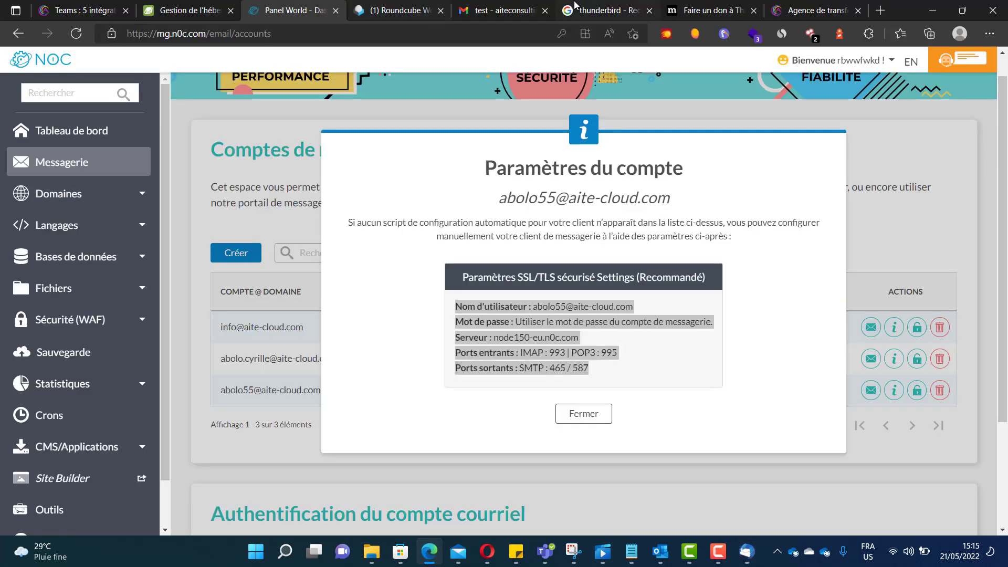
left_click(536, 9)
left_click(70, 126)
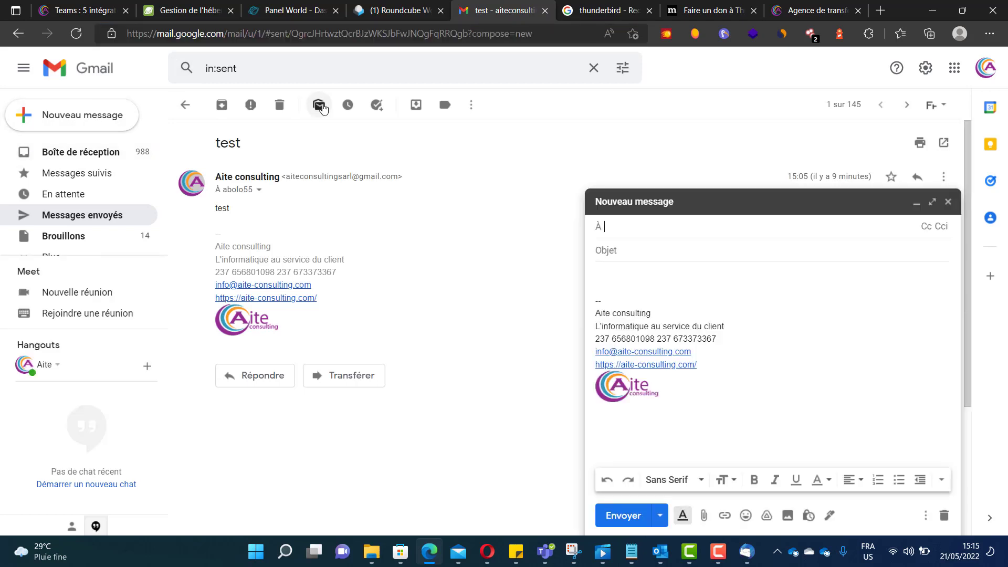
type("node150-eu.n0c.com")
key("ctrl+z")
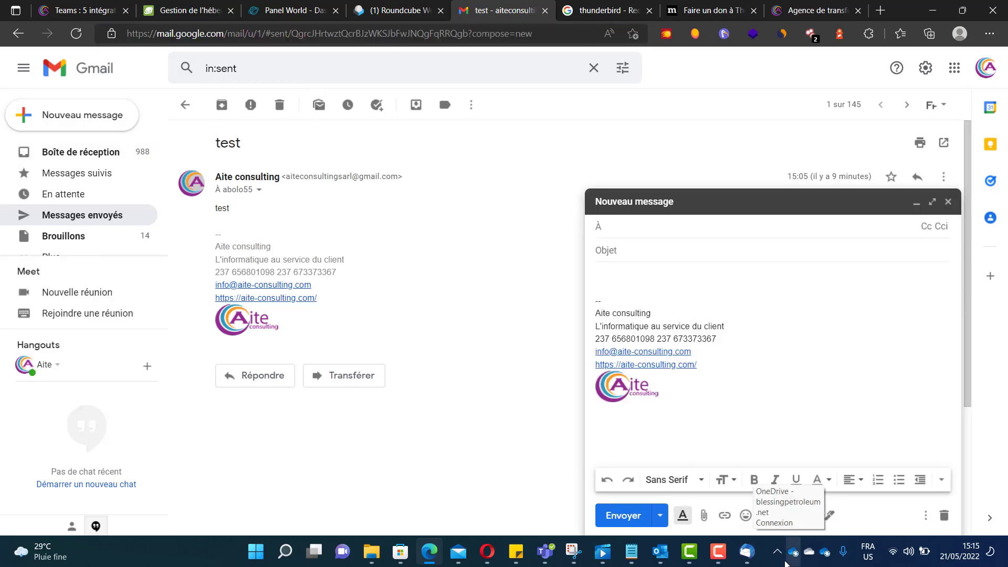
- Copy the aite-cloud mailbox address from the Notepad notes
mouse_move(631, 551)
left_click(722, 512)
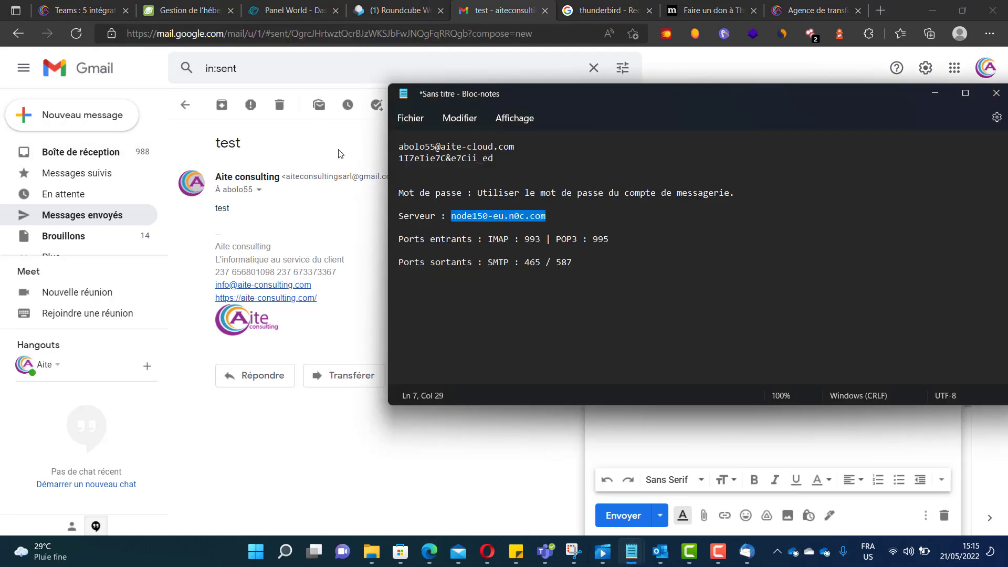
left_click(517, 146)
left_click_drag(517, 146, 378, 145)
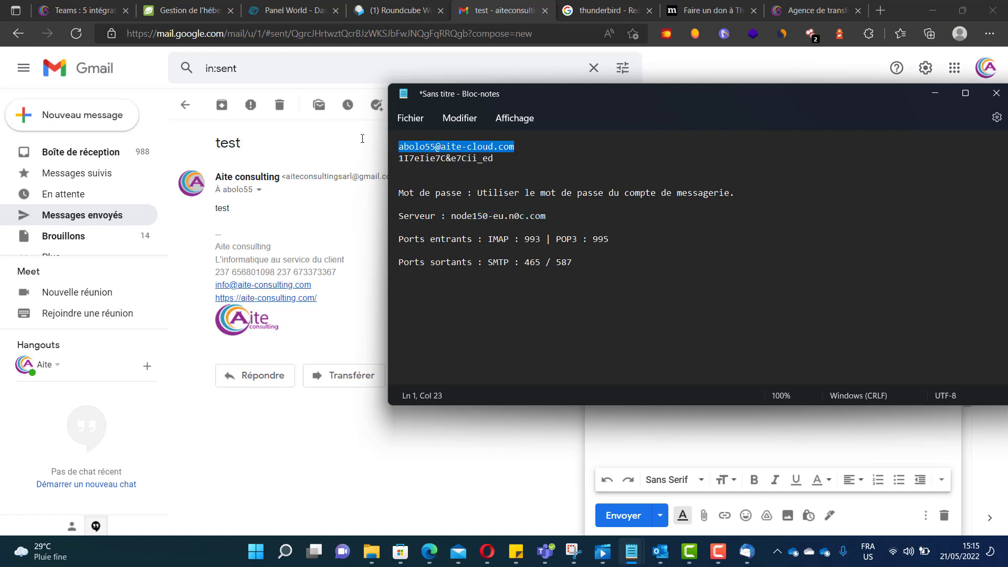
right_click(414, 151)
left_click(446, 218)
left_click(742, 446)
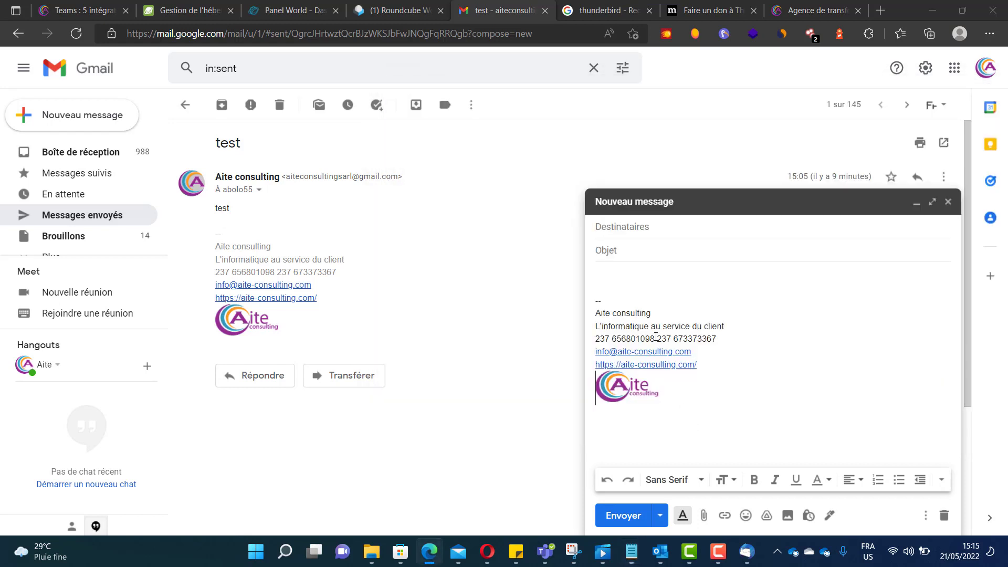
- Address the email to the aite-cloud mailbox with subject test2, send it, and return to Thunderbird
left_click(638, 226)
key("ctrl+v")
key("Tab")
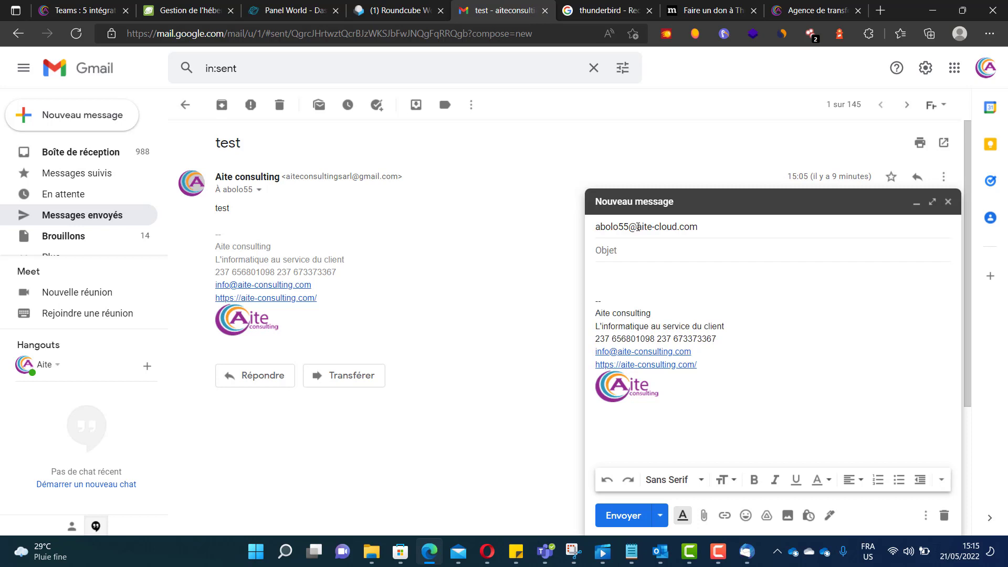
type("test")
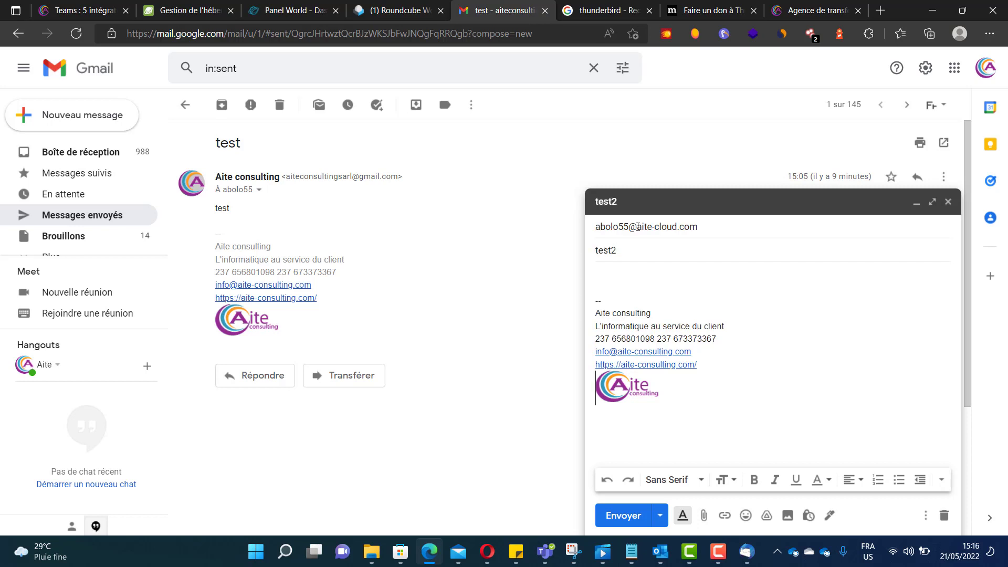
type("2")
left_click(610, 271)
type("test2")
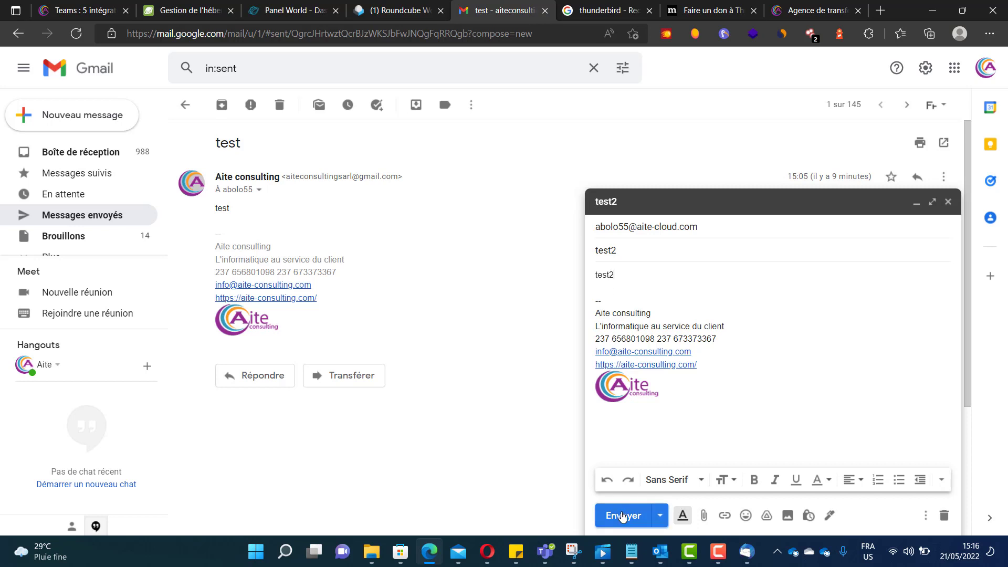
left_click(624, 516)
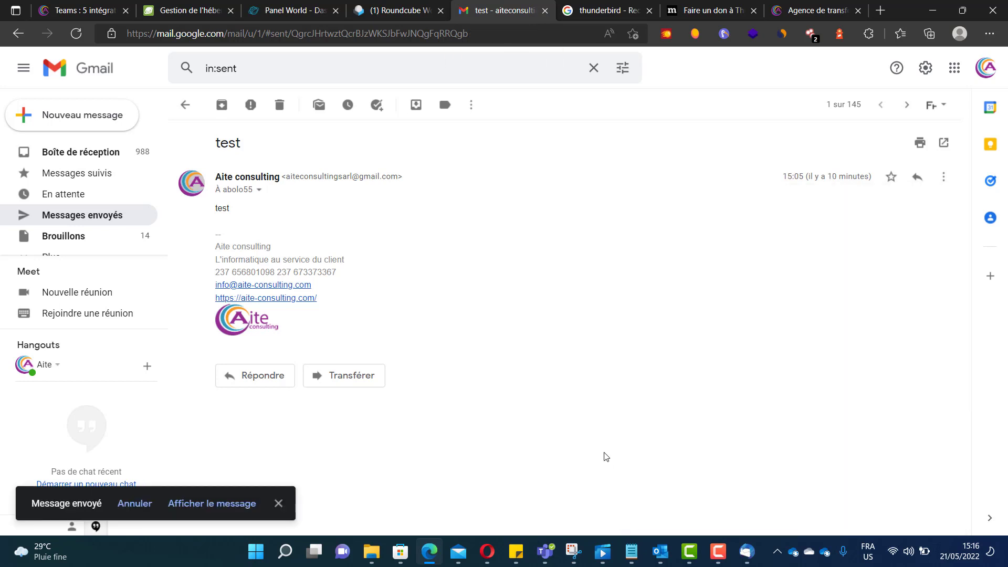
left_click(749, 553)
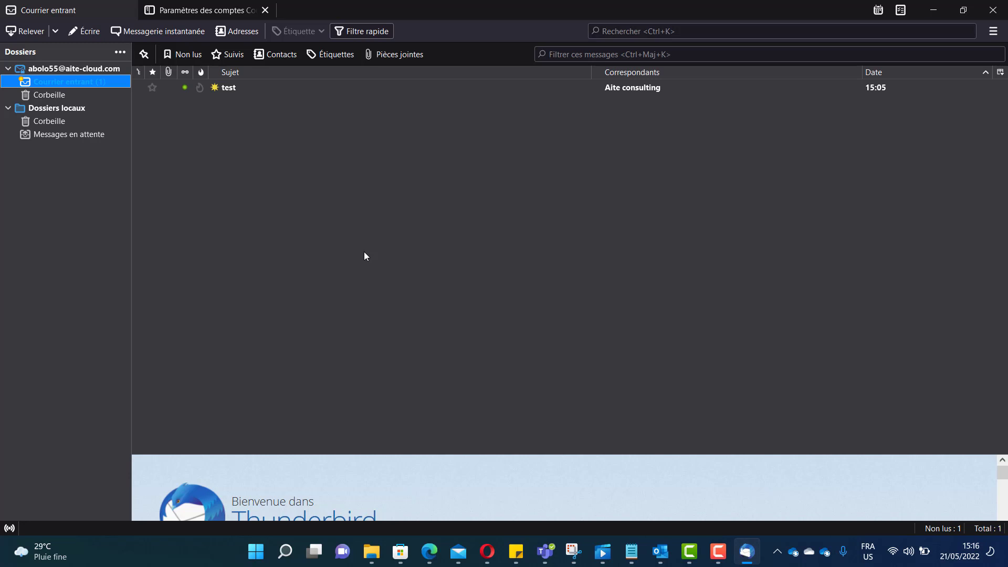
- Show the 'Blog et E-learning' page on aite-consulting.com in Edge, then return to File Explorer's Outlook folder
left_click(429, 551)
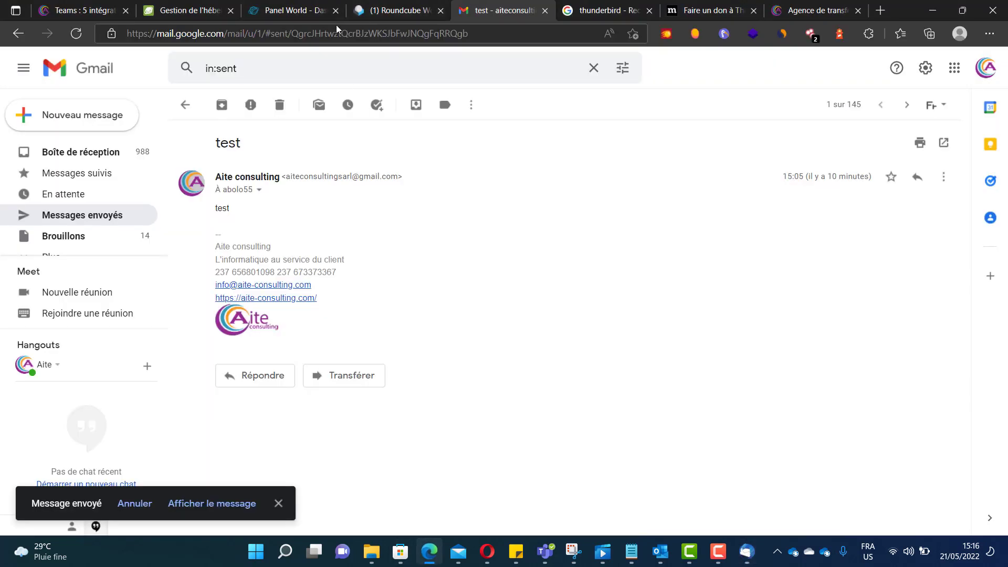
left_click(824, 9)
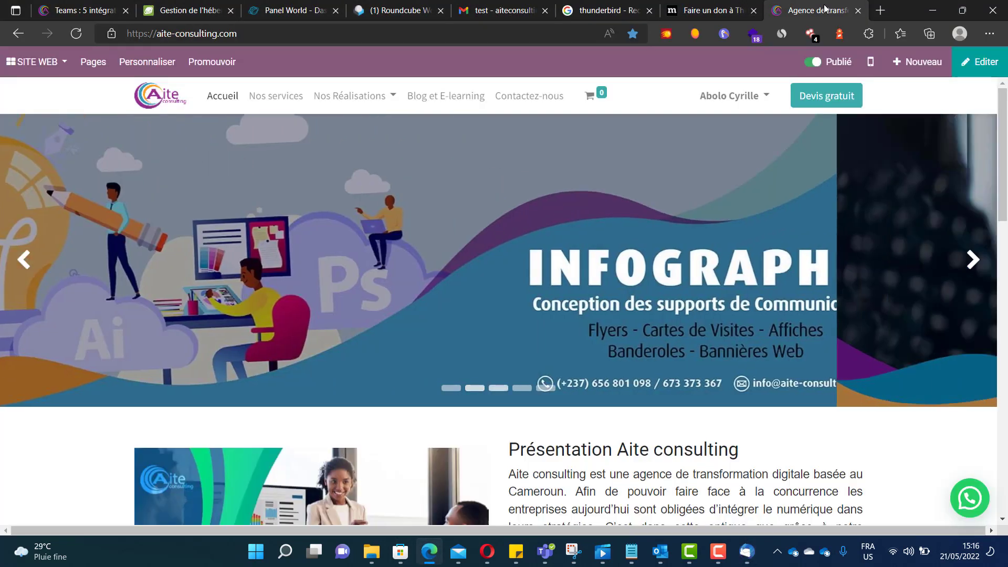
left_click(421, 100)
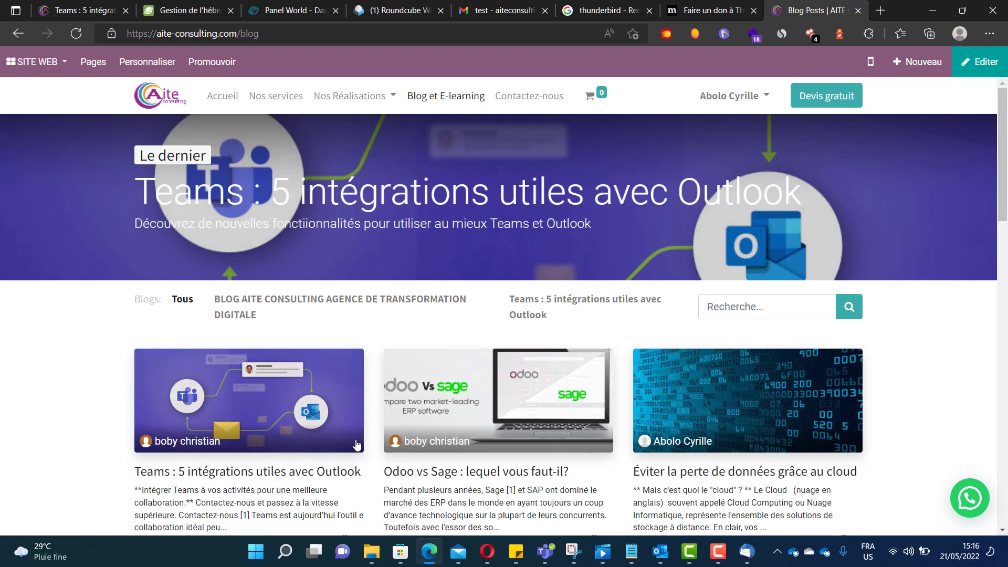
left_click(371, 552)
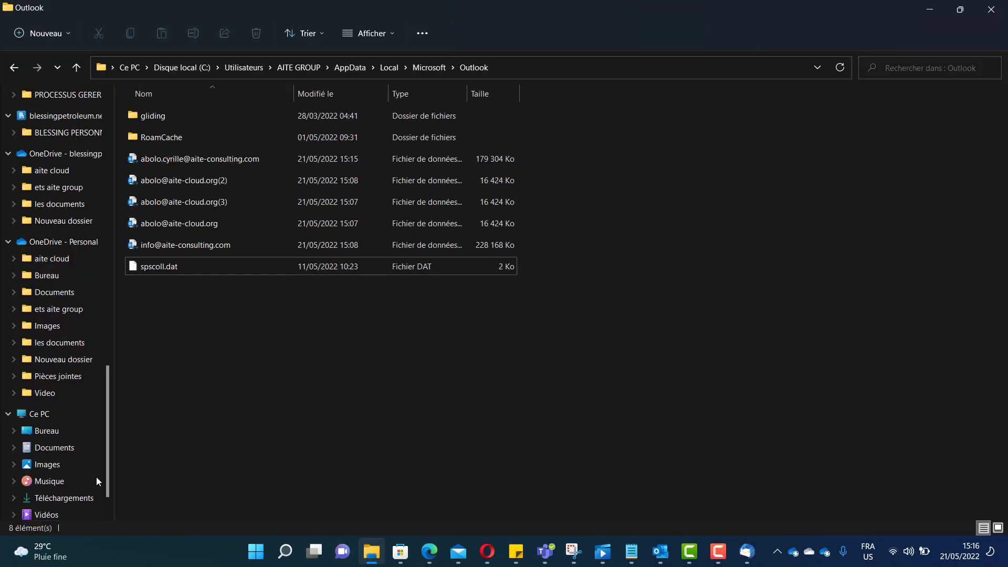
- Open the long-named AITE CLOUD web hosting flyer PNG from the Vidéos folder in Photos
scroll(52, 504, "down", 1)
left_click(46, 497)
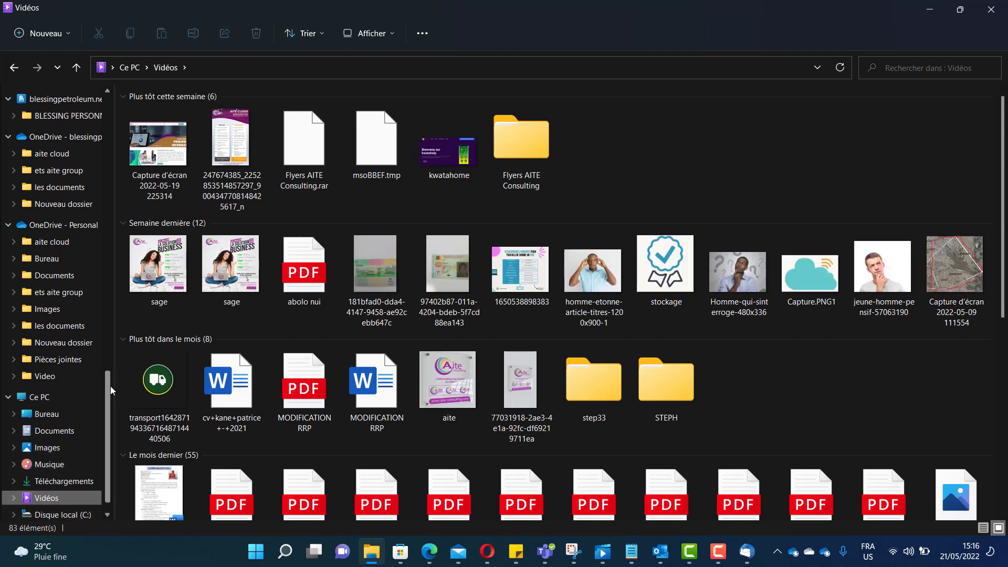
left_click(243, 146)
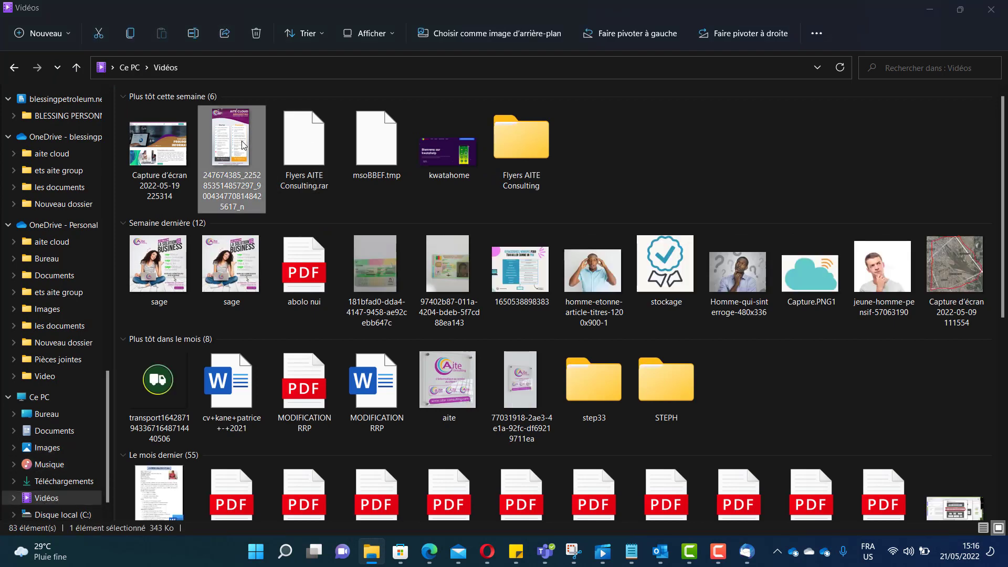
double_click(243, 146)
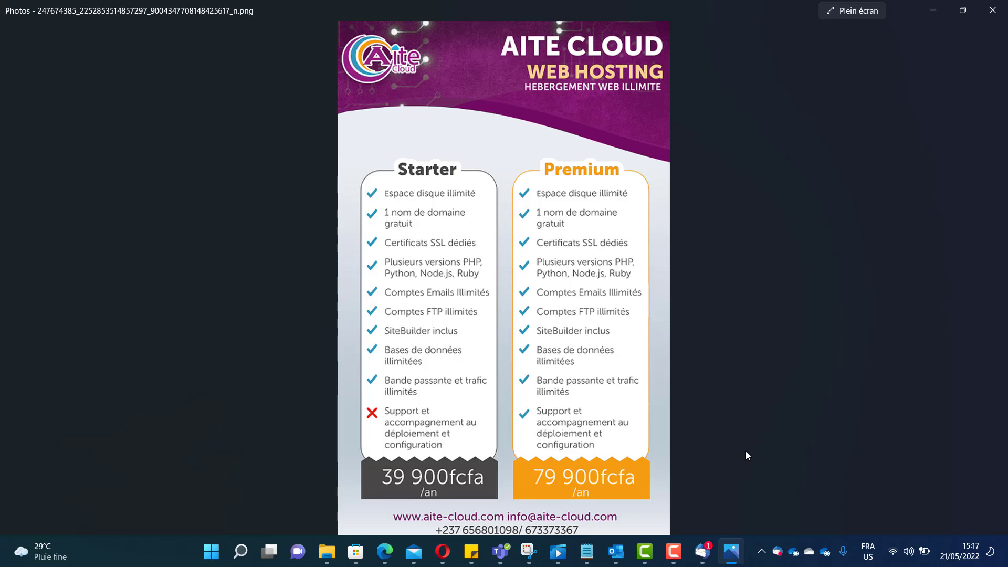
- Open the test2 message in the aite-cloud.com inbox with an enlarged preview and remote images loaded
left_click(702, 551)
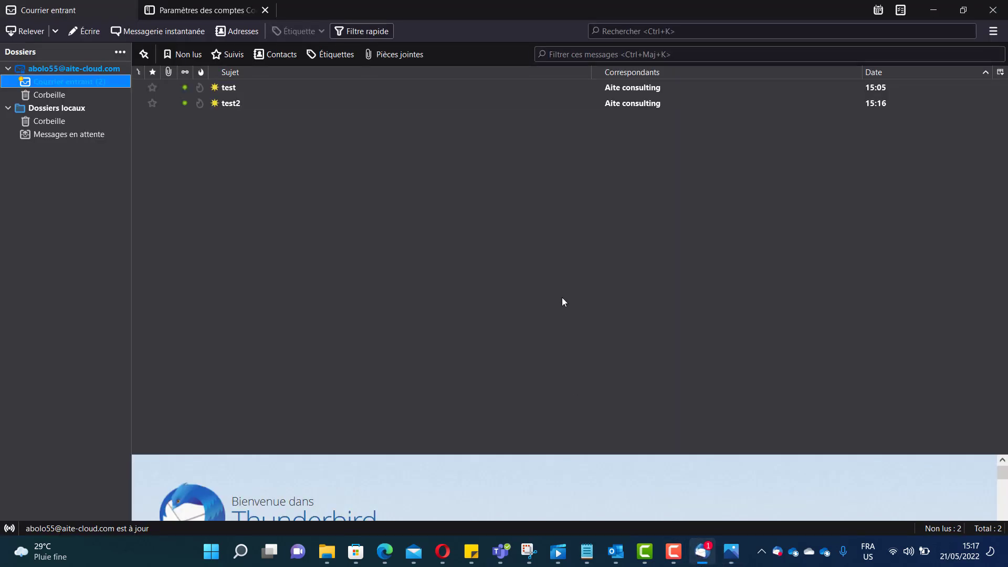
left_click(241, 104)
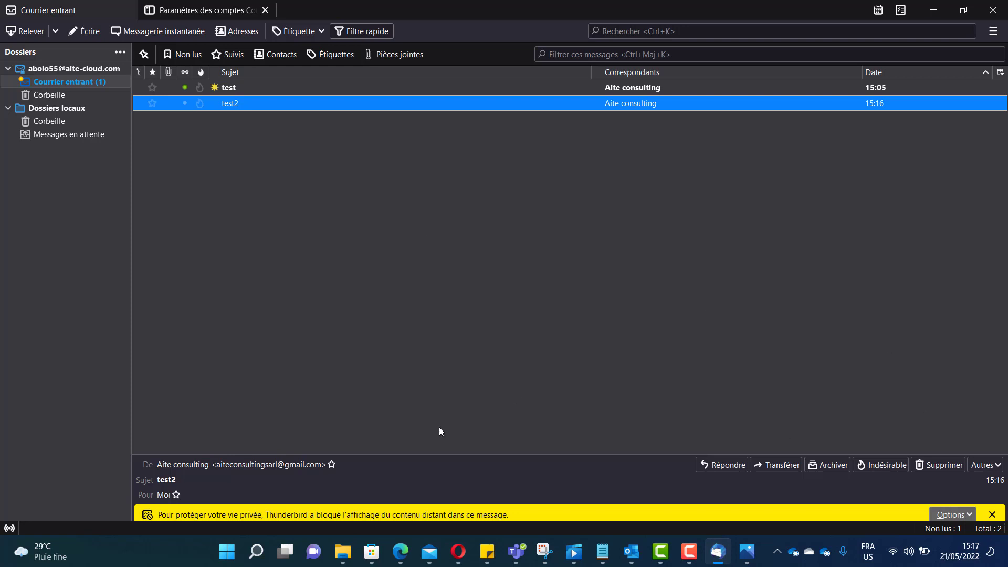
left_click_drag(387, 456, 364, 158)
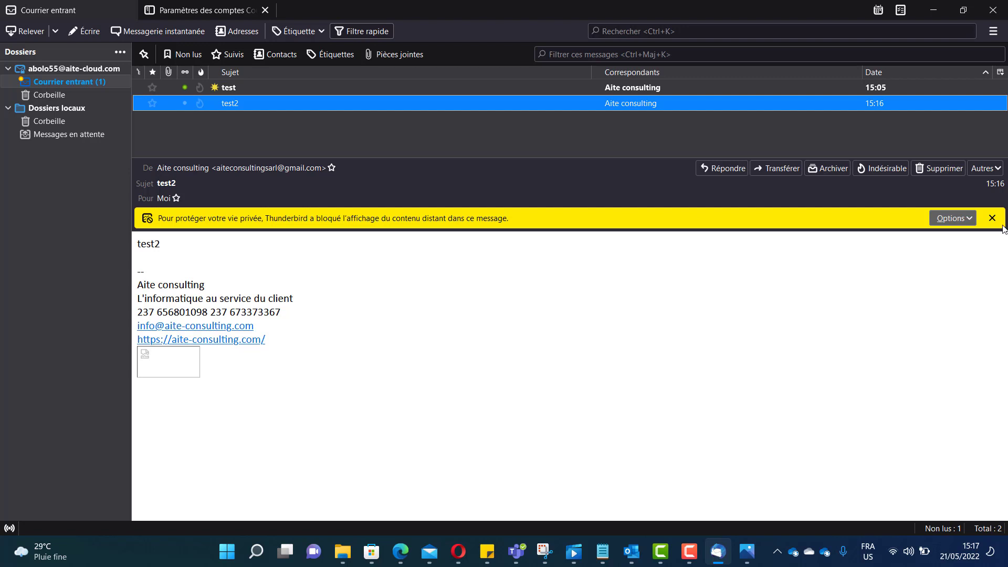
left_click(959, 220)
left_click(942, 237)
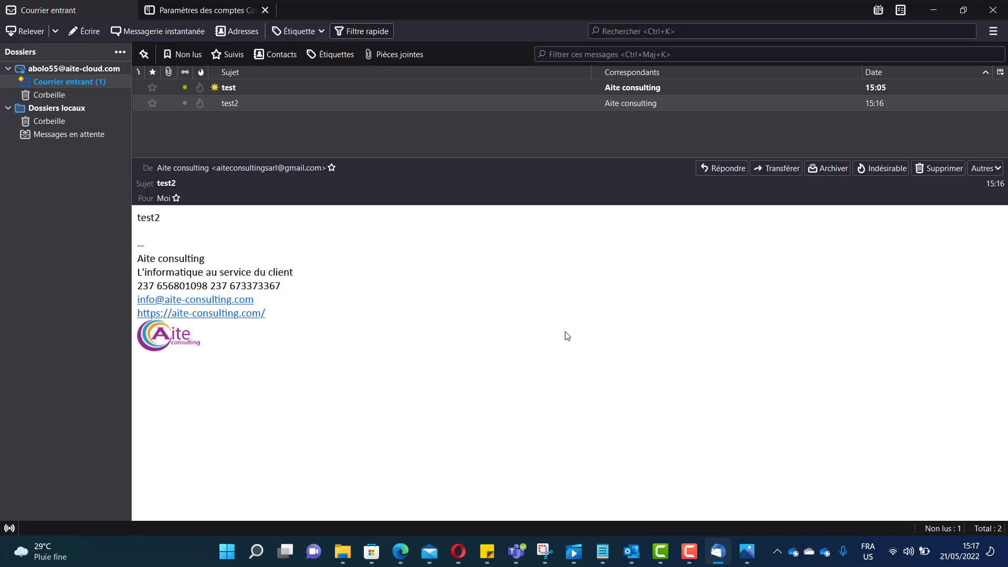
- Screenshot the received test2 email, dismiss the OneDrive prompt, and switch to Camtasia
key("Print")
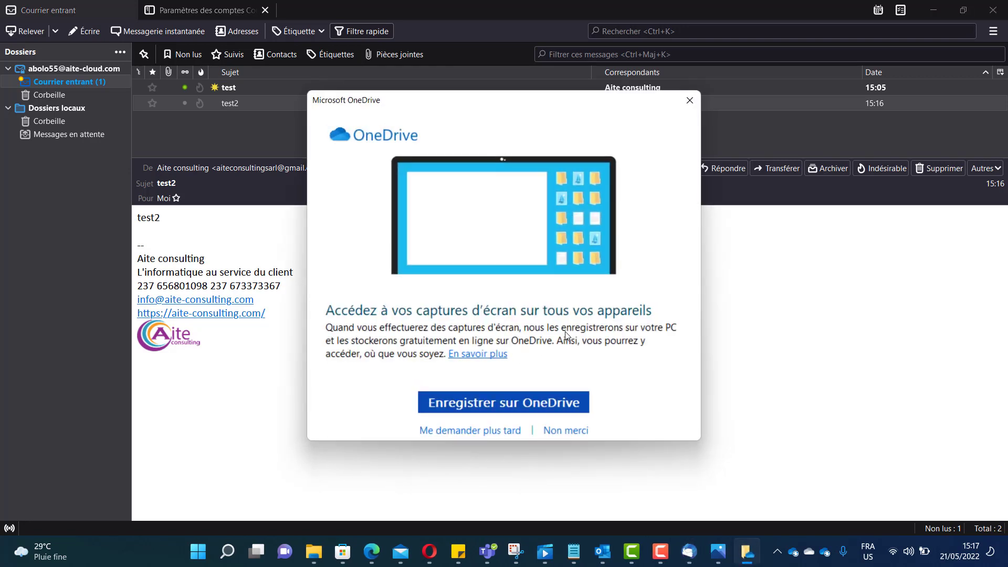
left_click(689, 100)
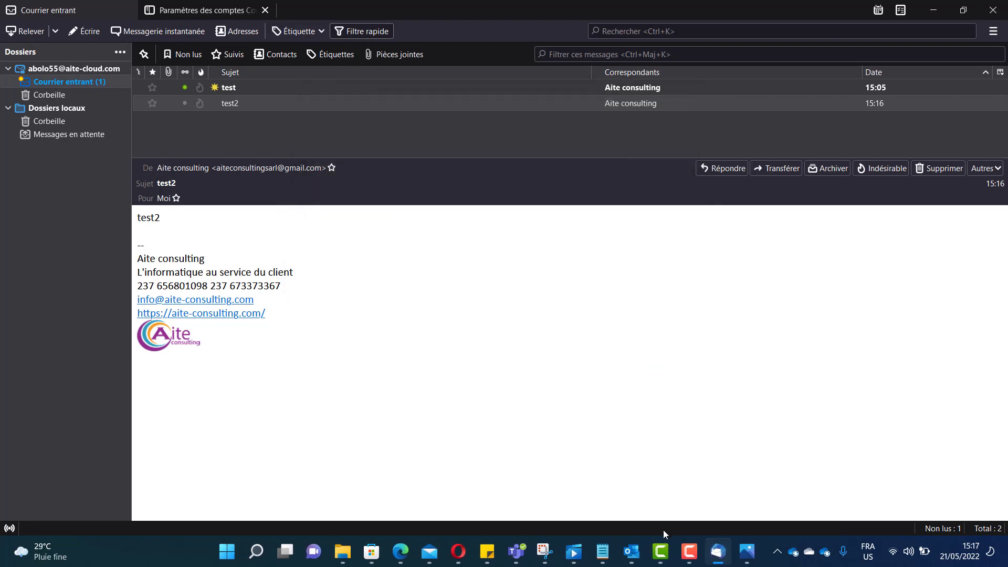
left_click(664, 559)
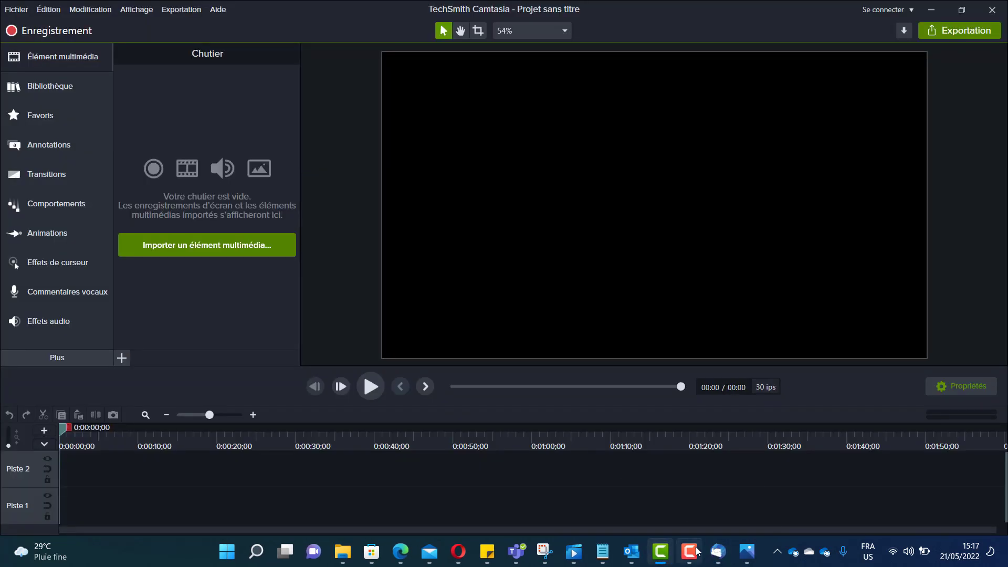